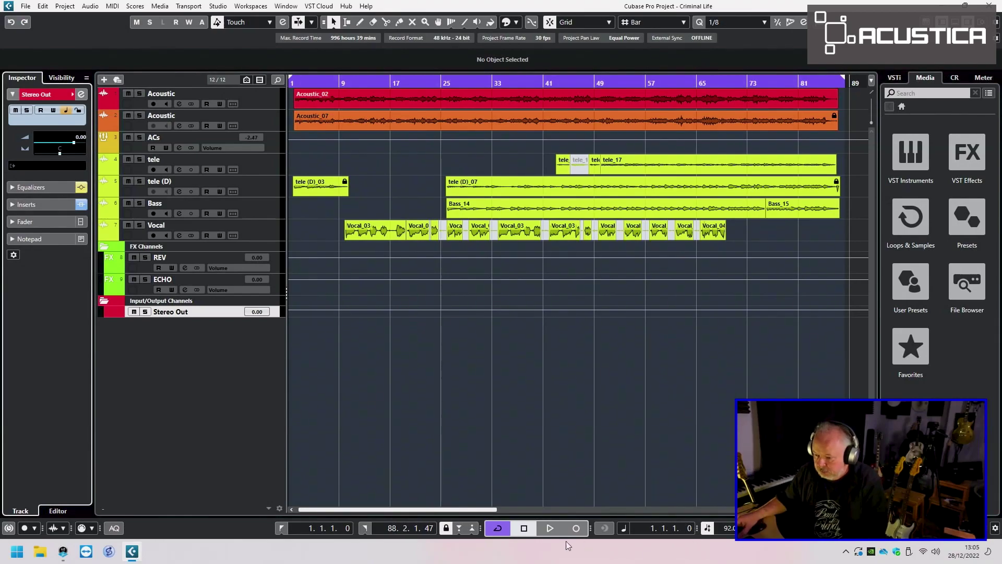
Open the BLACK GURU insert of the first Acoustic track and close that track's channel settings
left_click(262, 103)
key("e")
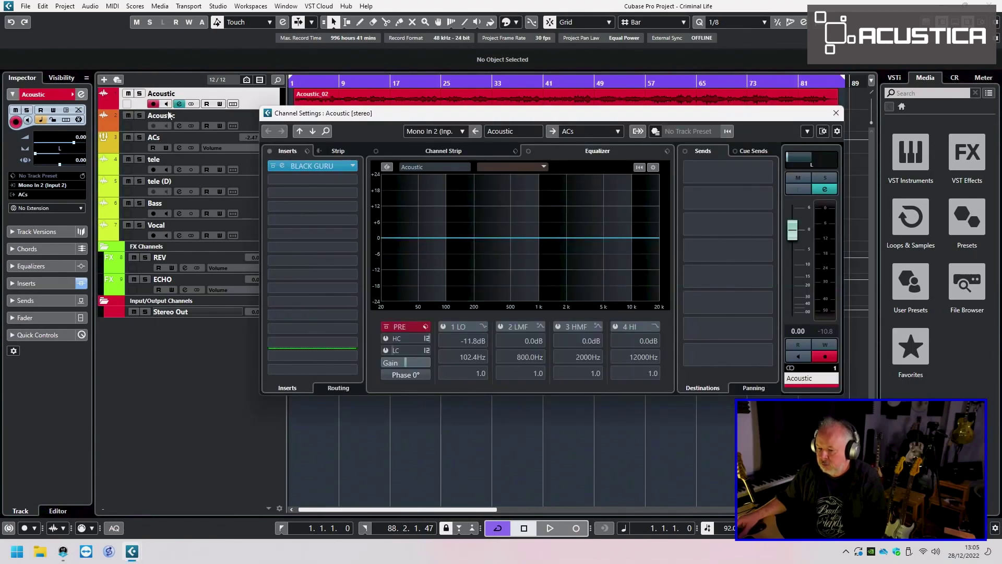
left_click(321, 165)
left_click_drag(359, 152, 353, 122)
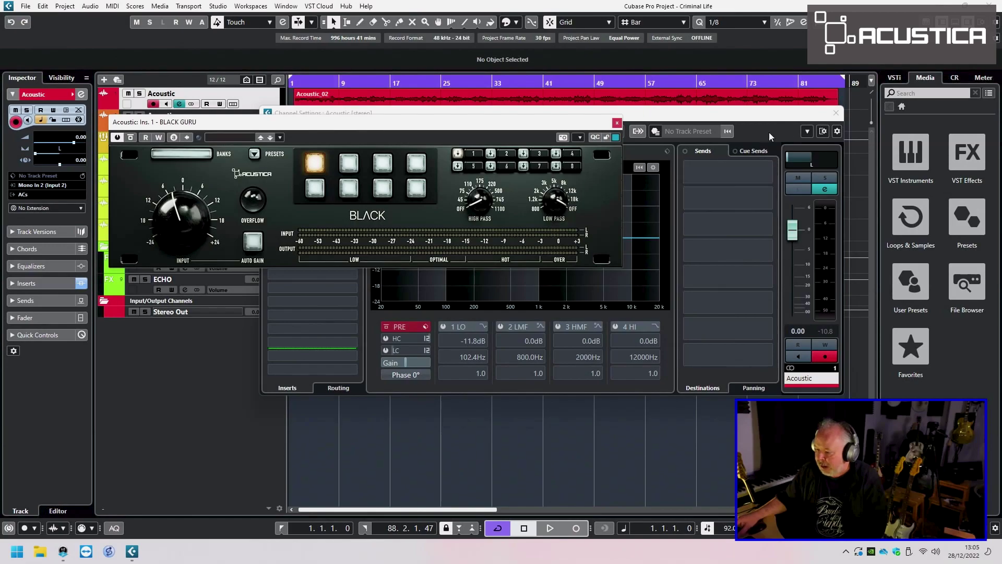
left_click(836, 113)
left_click_drag(438, 126, 413, 125)
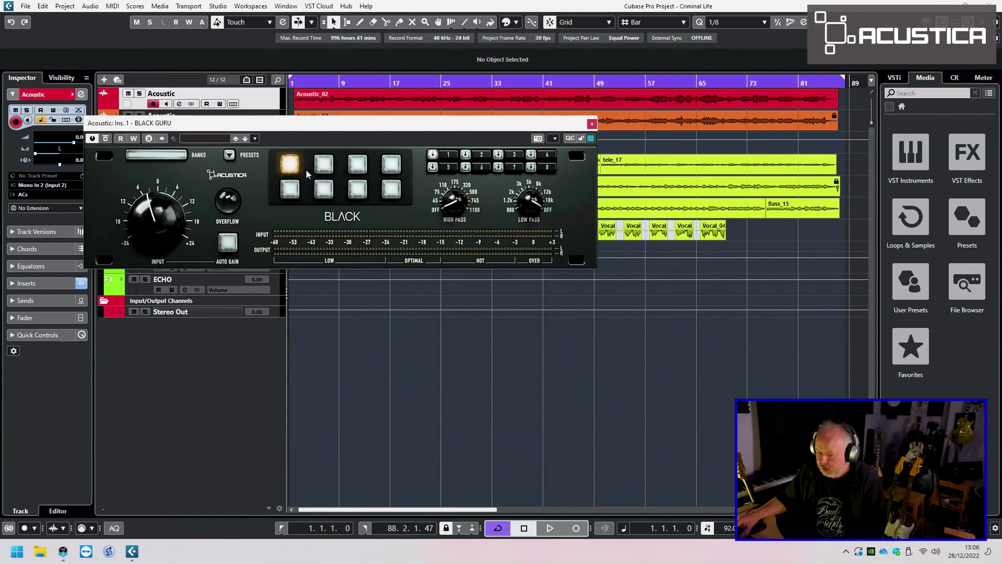
Try the third and fourth upper-row selector buttons of the Black preamp and return to the first one
left_click(361, 166)
left_click(390, 167)
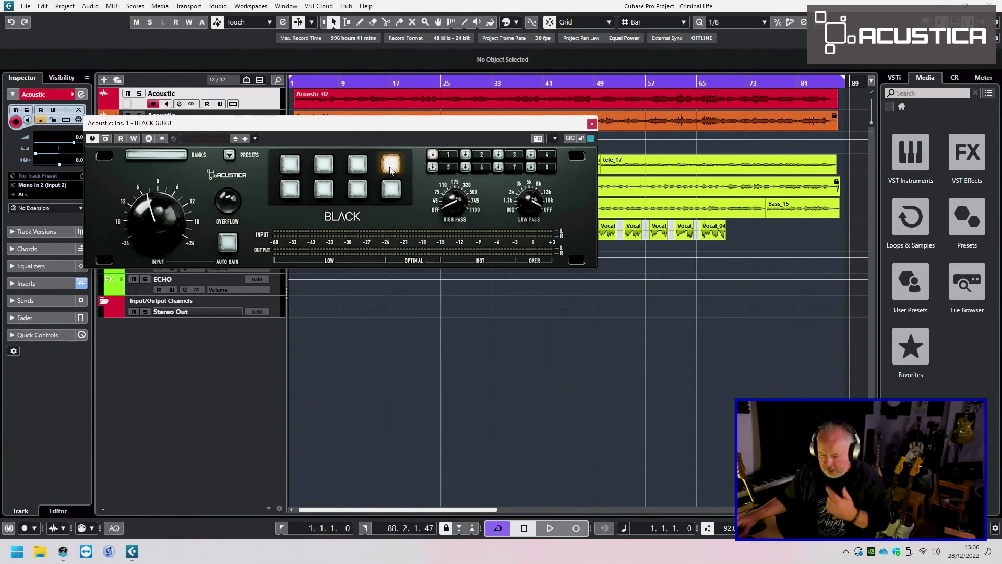
left_click(291, 166)
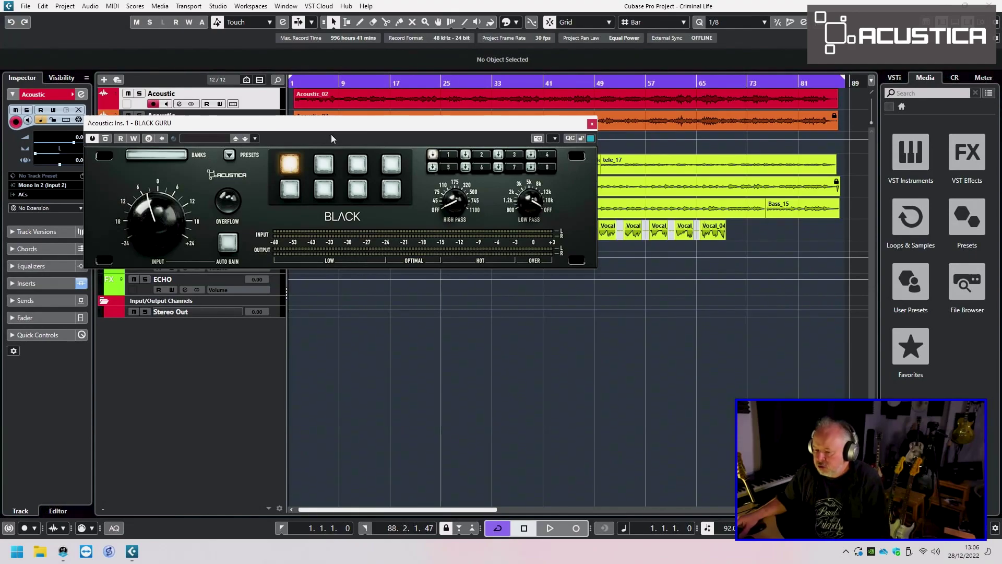
Solo the first Acoustic track, switch the cycle off and play the project with the Black preamp in view
left_click_drag(340, 127, 333, 88)
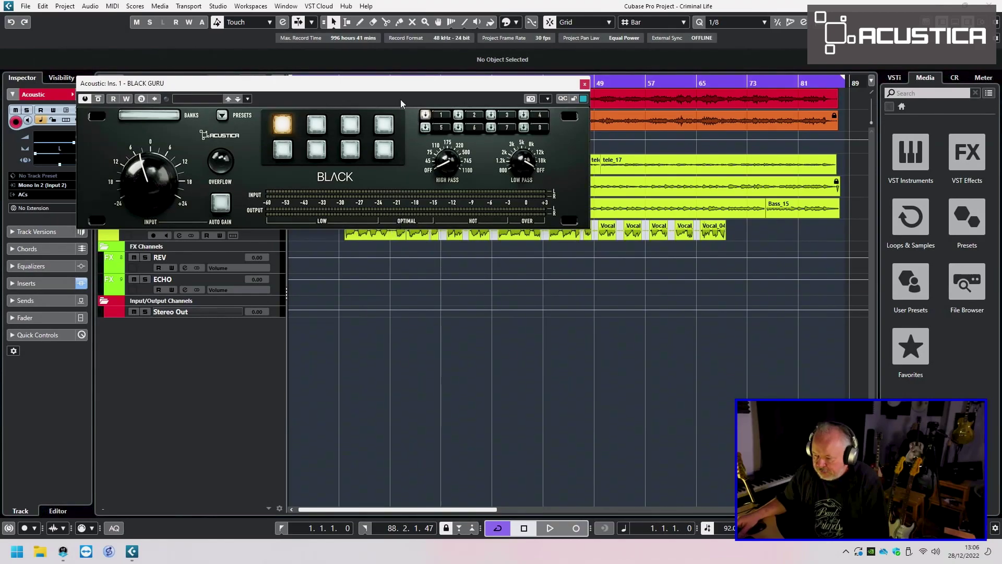
left_click_drag(402, 86, 407, 101)
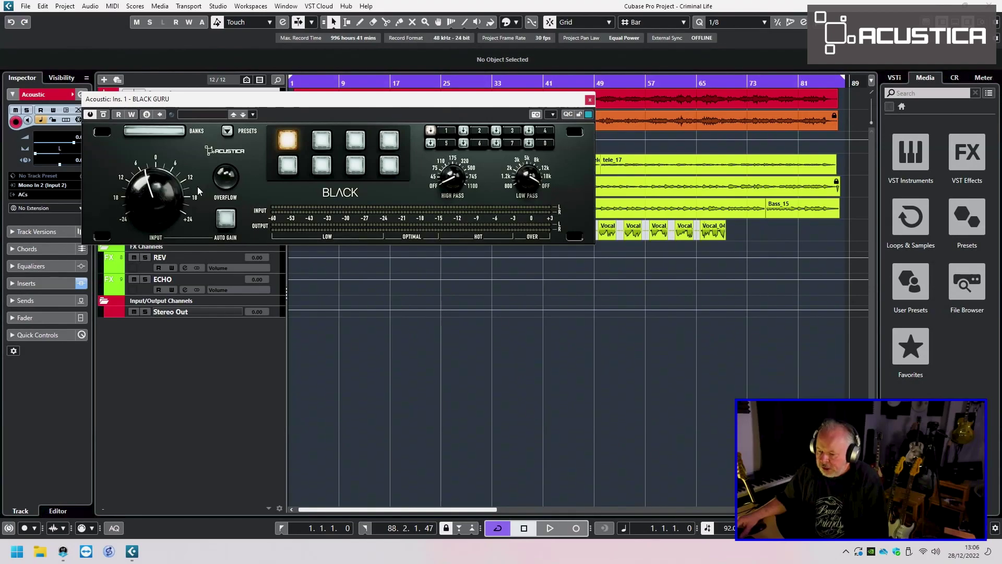
left_click_drag(254, 103, 230, 132)
left_click(139, 94)
key("KP_Divide")
key("space")
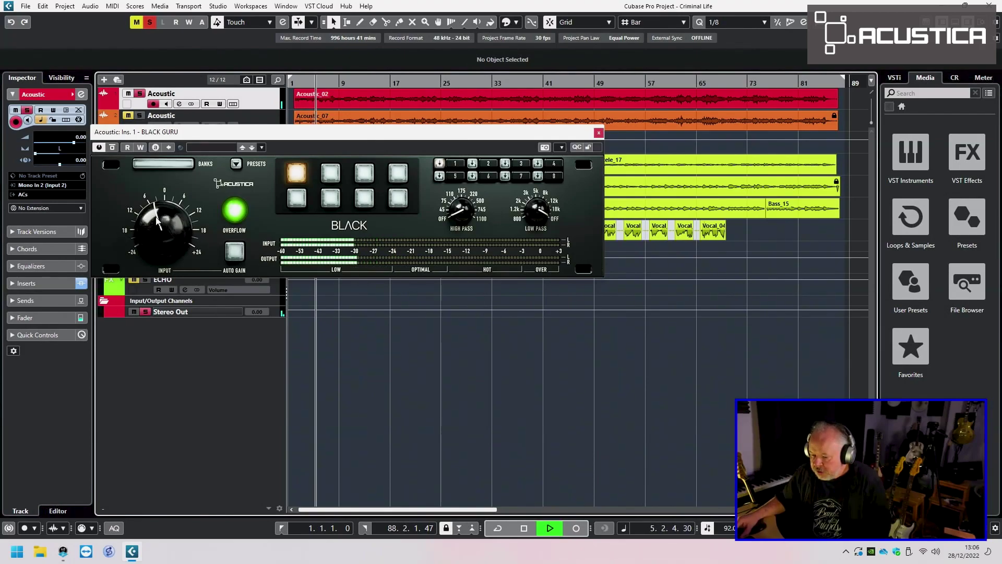
Try the Black preamp's input gain at 0 during playback, return it to slightly below 0 and stop playback
left_click_drag(182, 226, 162, 218)
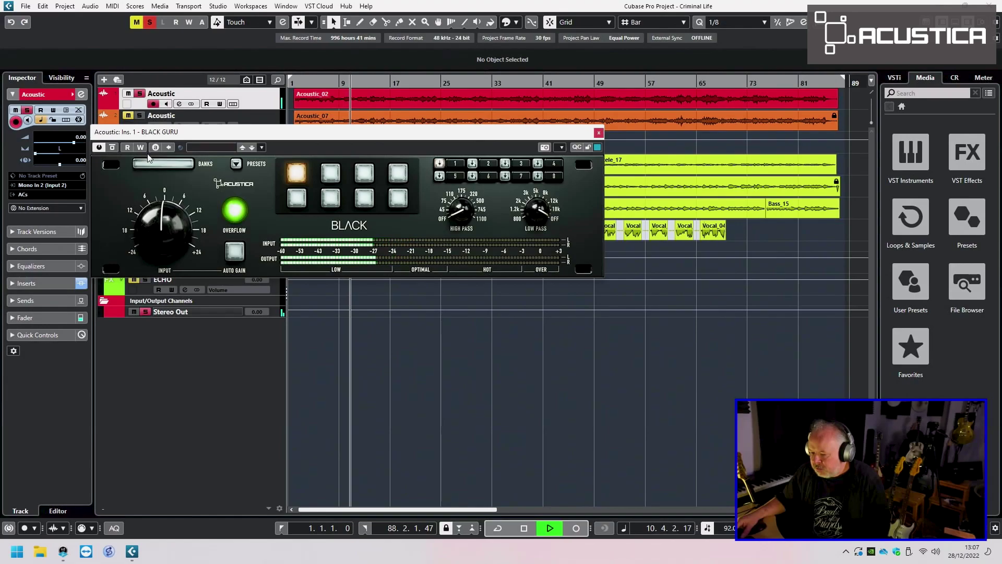
left_click_drag(161, 223, 161, 233)
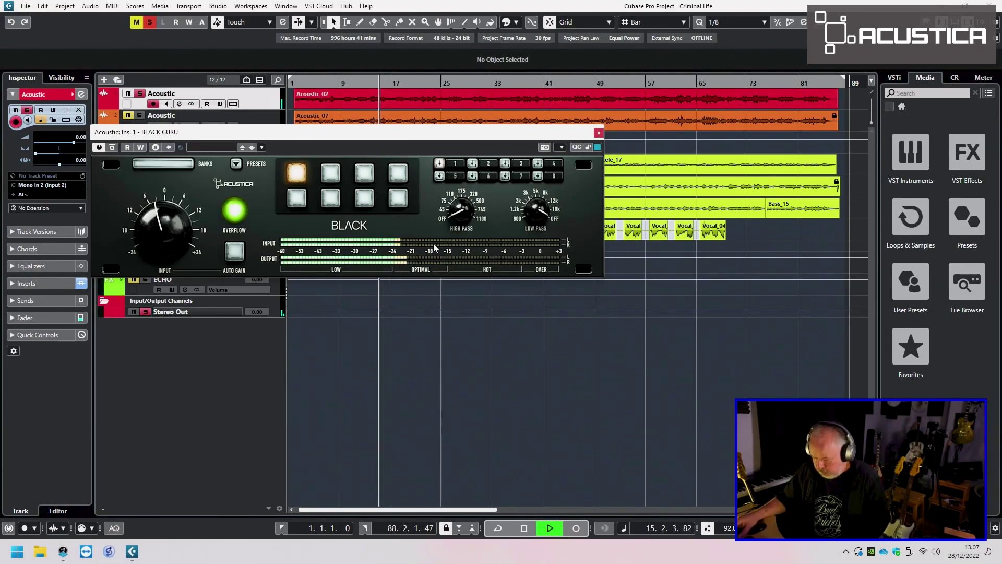
left_click_drag(478, 133, 493, 141)
key("space")
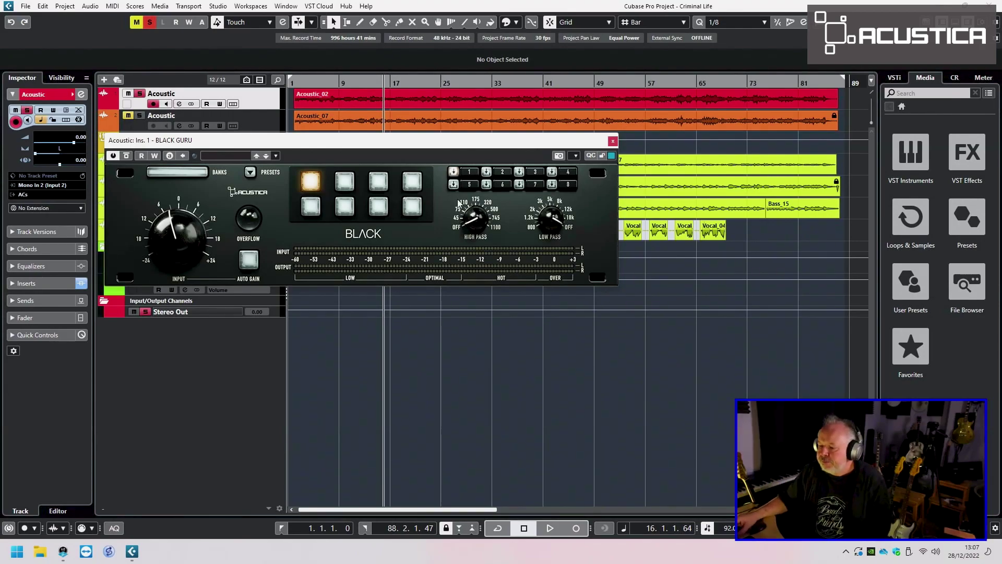
Close the Black preamp and freeze the first Acoustic channel with a tail size of 0 s
left_click(613, 141)
left_click(82, 95)
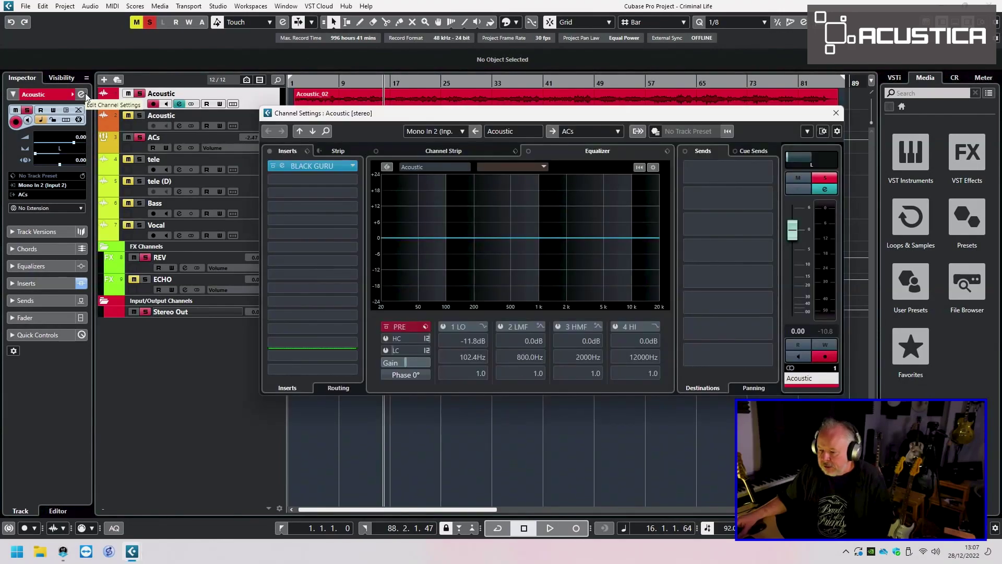
left_click(79, 120)
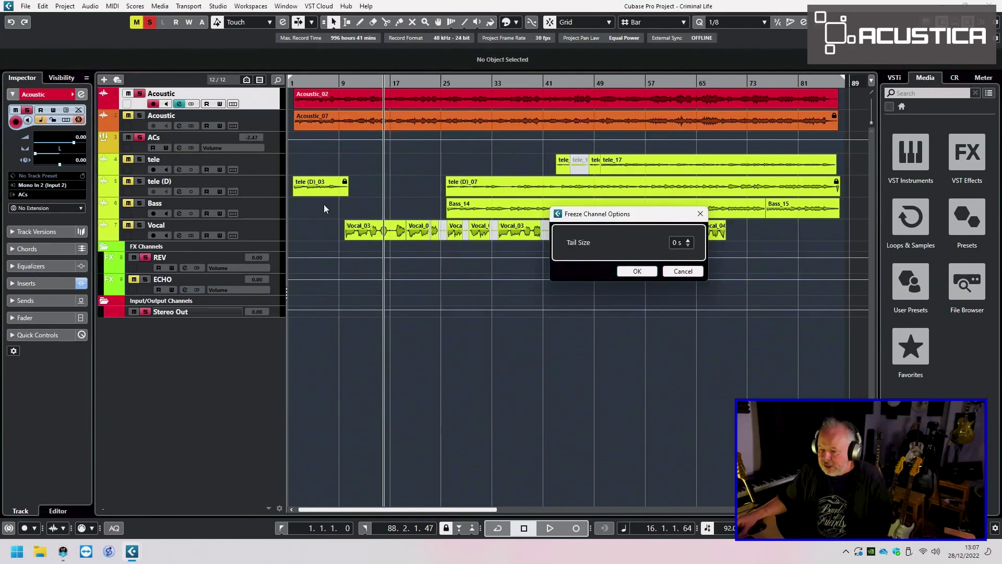
left_click(623, 274)
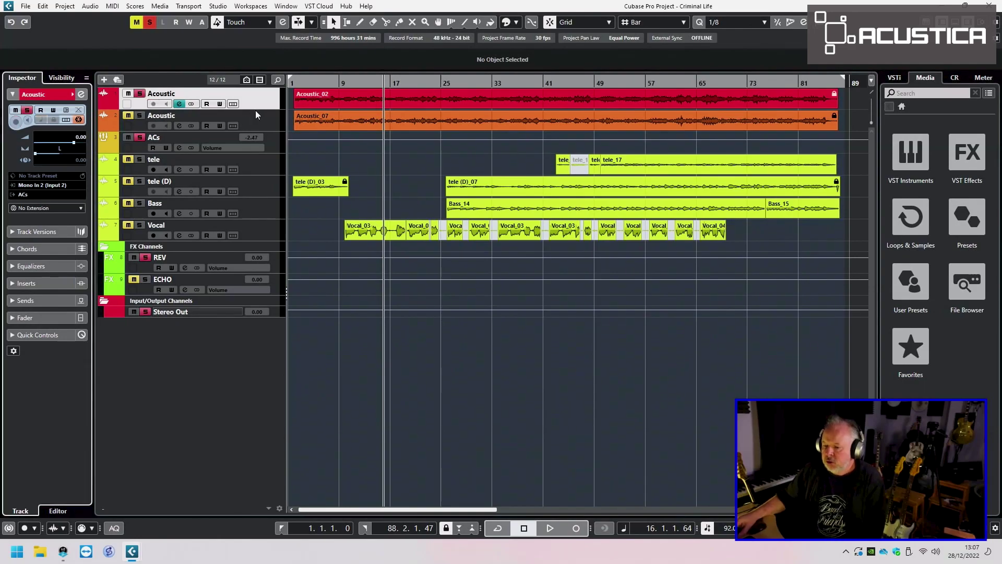
Clear the first Acoustic track's solo and solo the ACs group instead
left_click(138, 125)
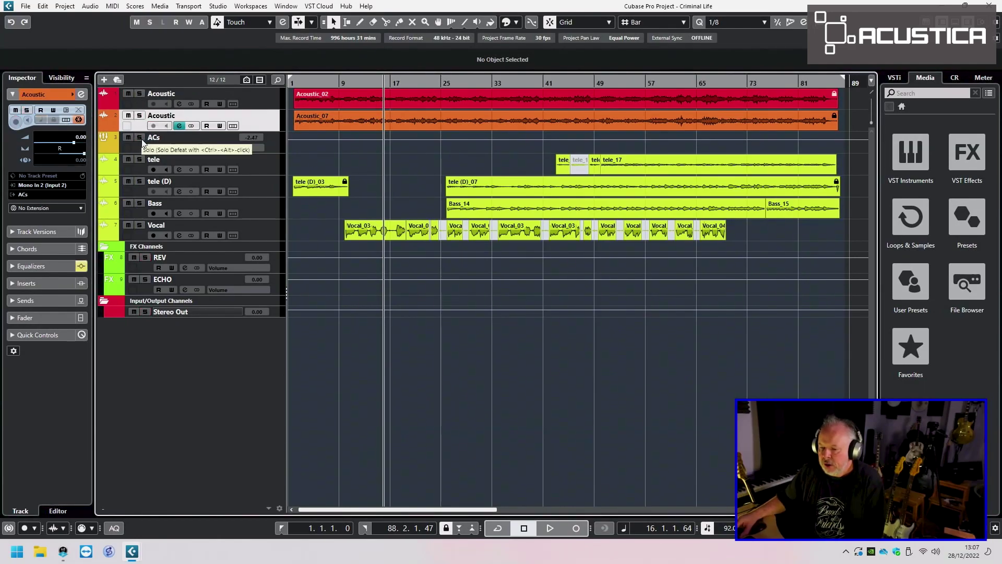
left_click(139, 138)
left_click(139, 145)
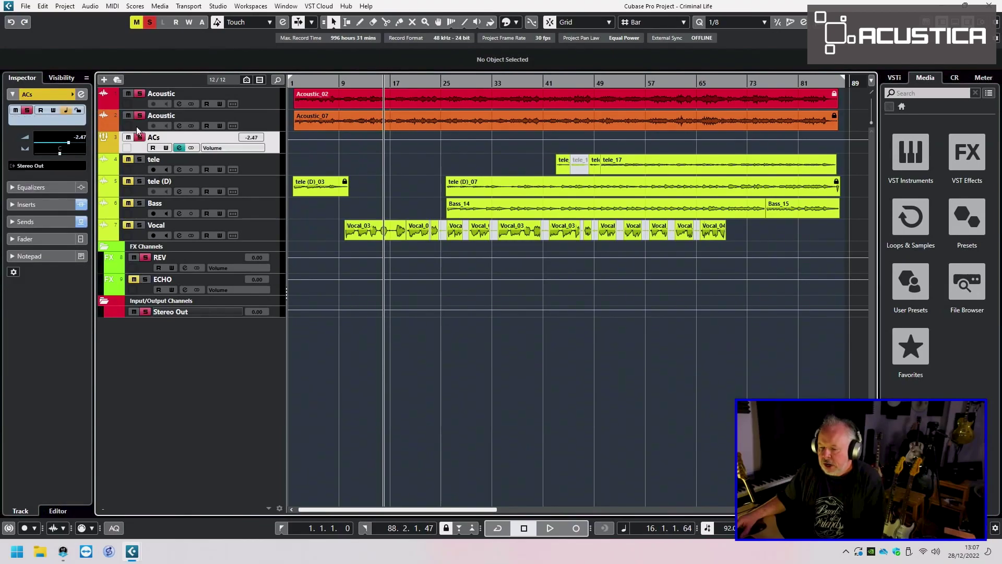
left_click(136, 127)
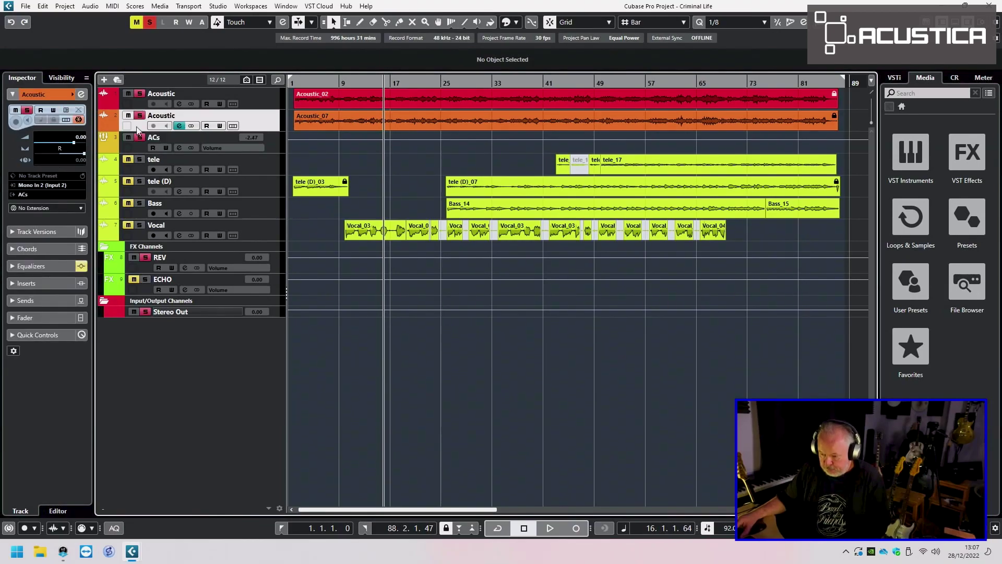
Enlarge the track heights, hide both Acoustic tracks from the track list and keep the ACs group soloed
key("shift+h")
left_click(137, 101)
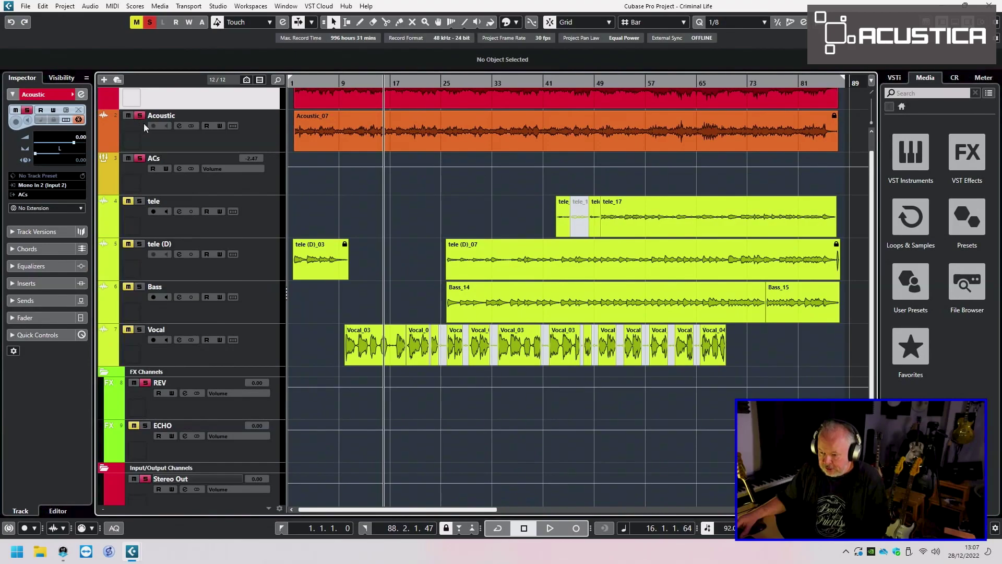
scroll(192, 143, "up", 1)
left_click(61, 77)
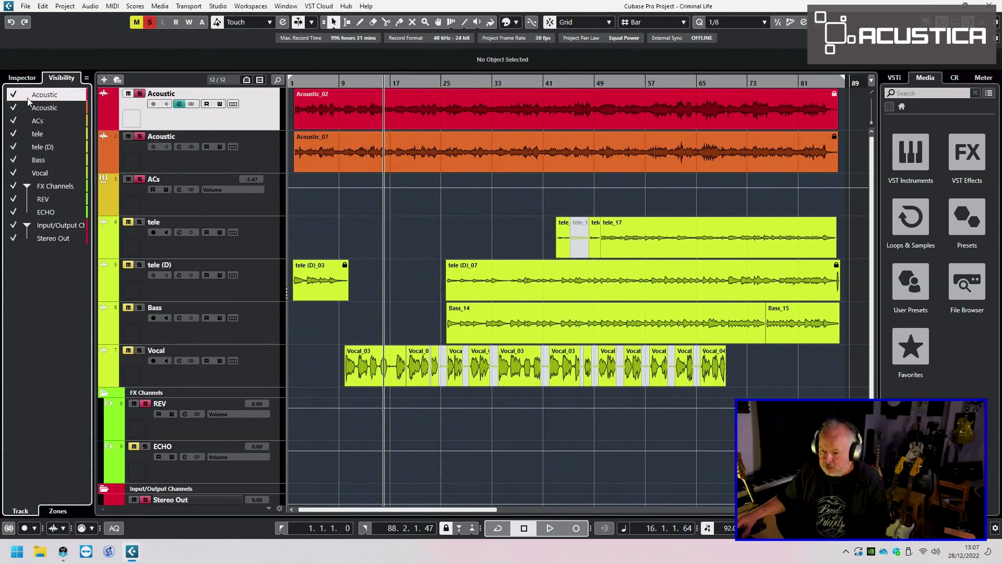
left_click(13, 108)
left_click(136, 117)
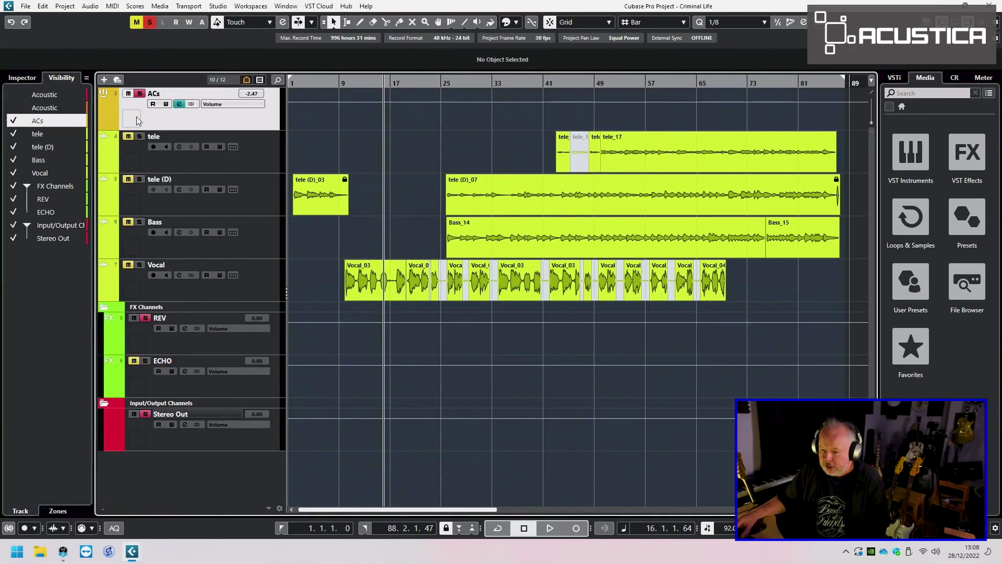
left_click(139, 94)
left_click(139, 94)
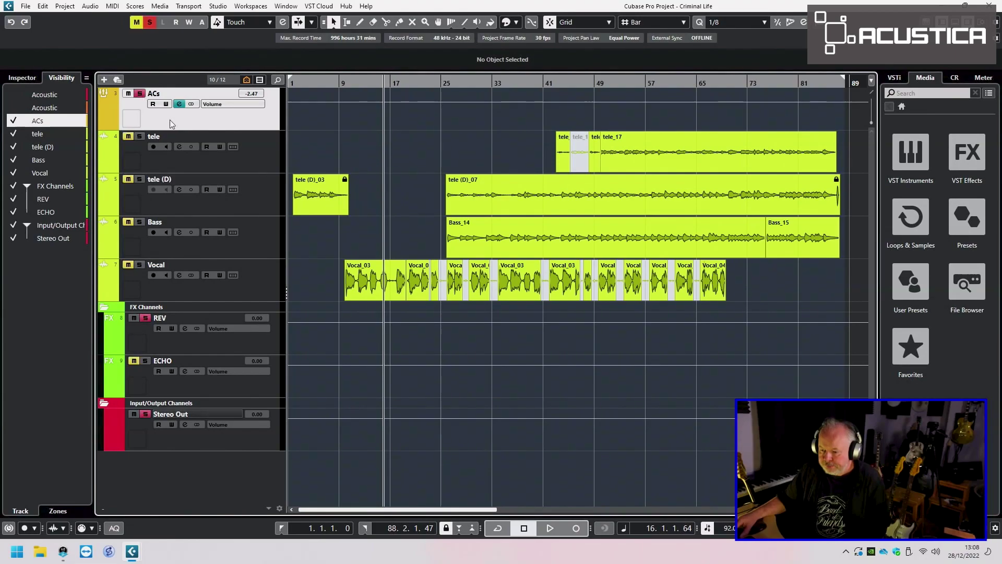
Examine the SAND insert on the ACs group and close the plug-in
left_click(22, 78)
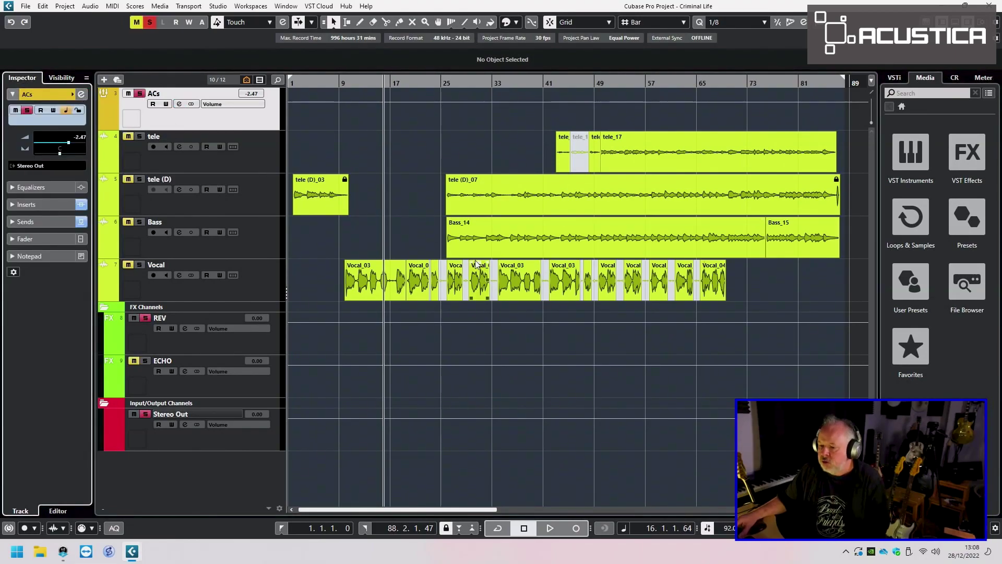
left_click(81, 94)
left_click(330, 180)
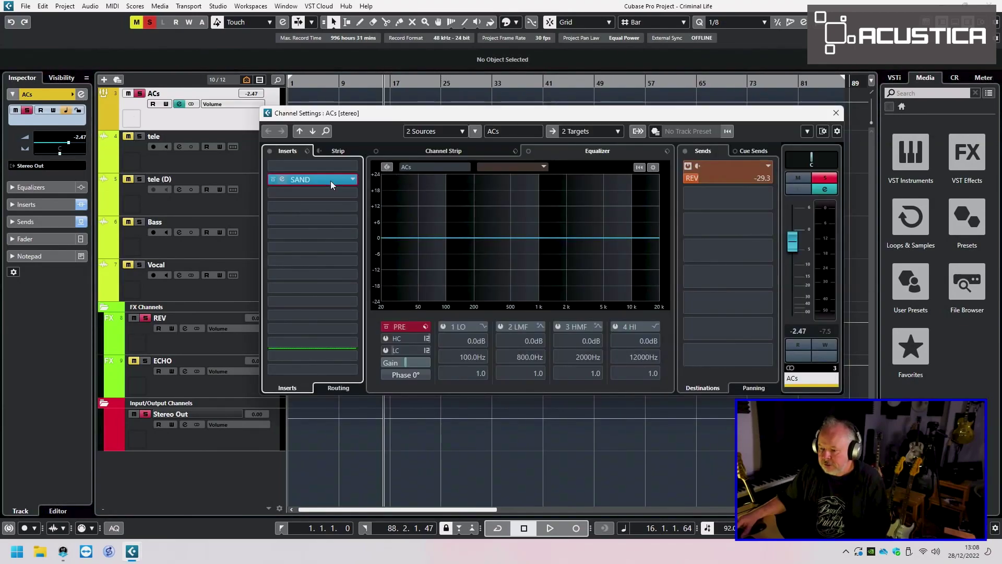
left_click_drag(582, 111, 454, 65)
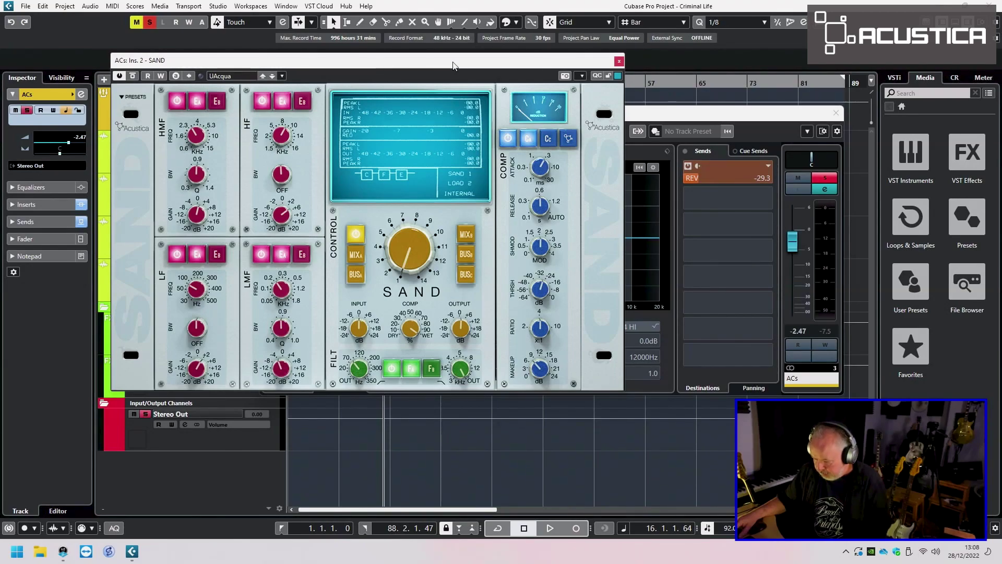
left_click_drag(453, 66, 433, 55)
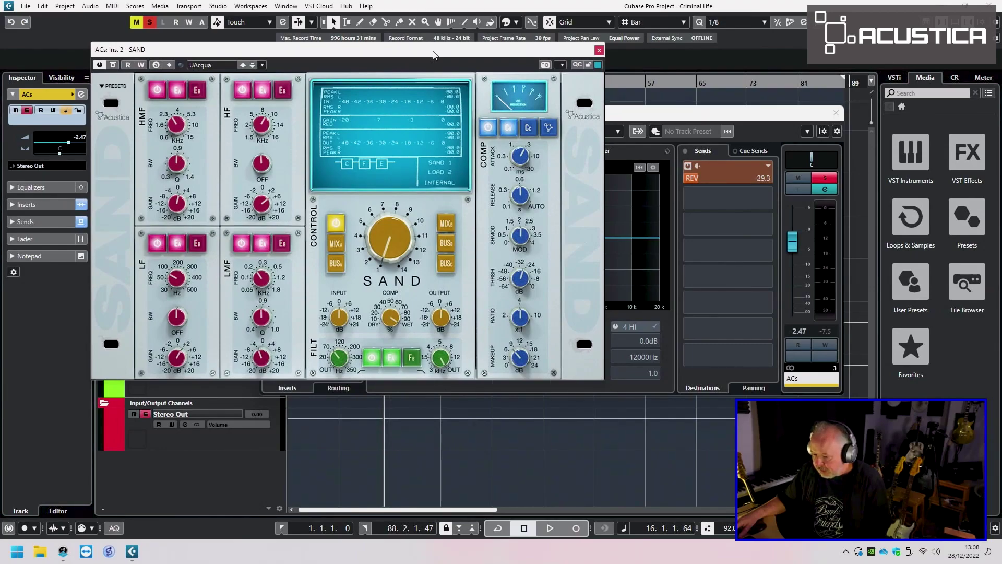
left_click_drag(433, 55, 404, 89)
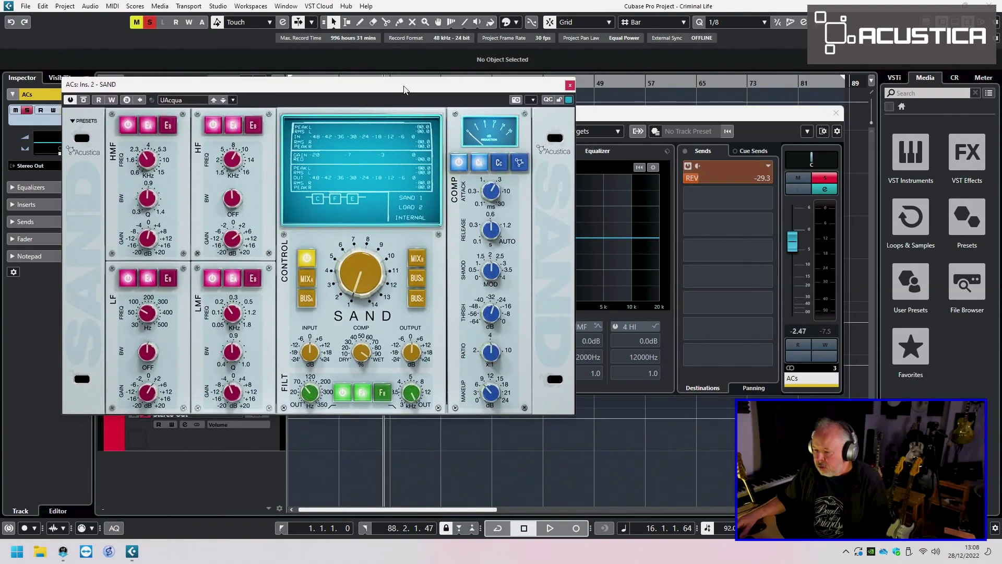
left_click(571, 85)
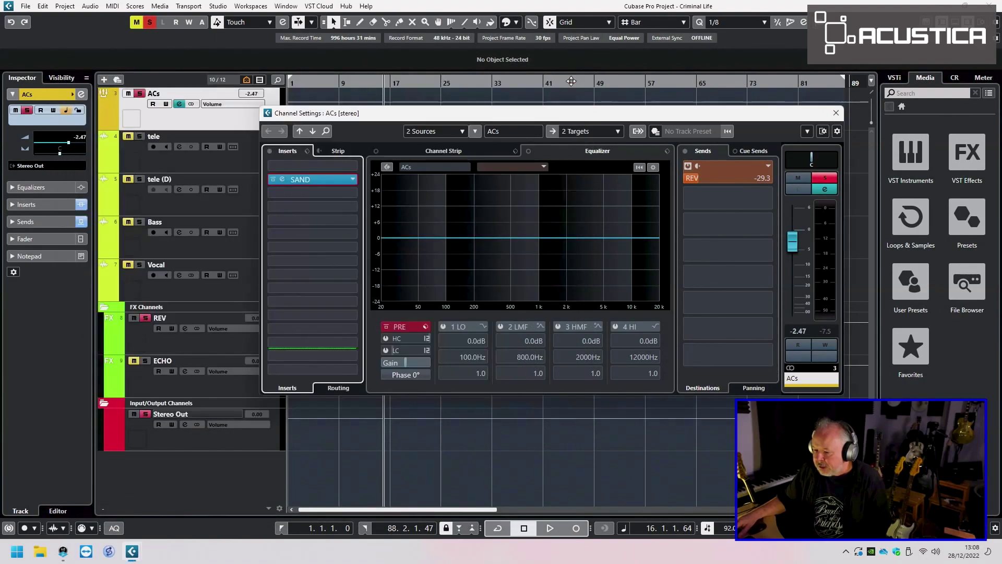
Play the ACs group with its SAND insert open to check the processing, close its windows and stop playback
left_click(172, 121)
left_click(81, 94)
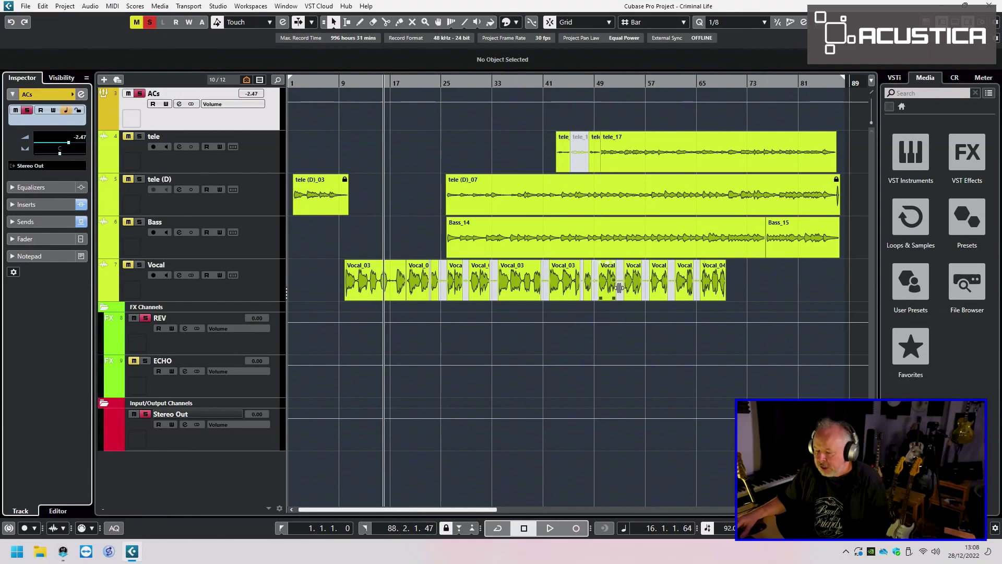
left_click(81, 94)
left_click(296, 180)
key("space")
left_click_drag(473, 89, 478, 122)
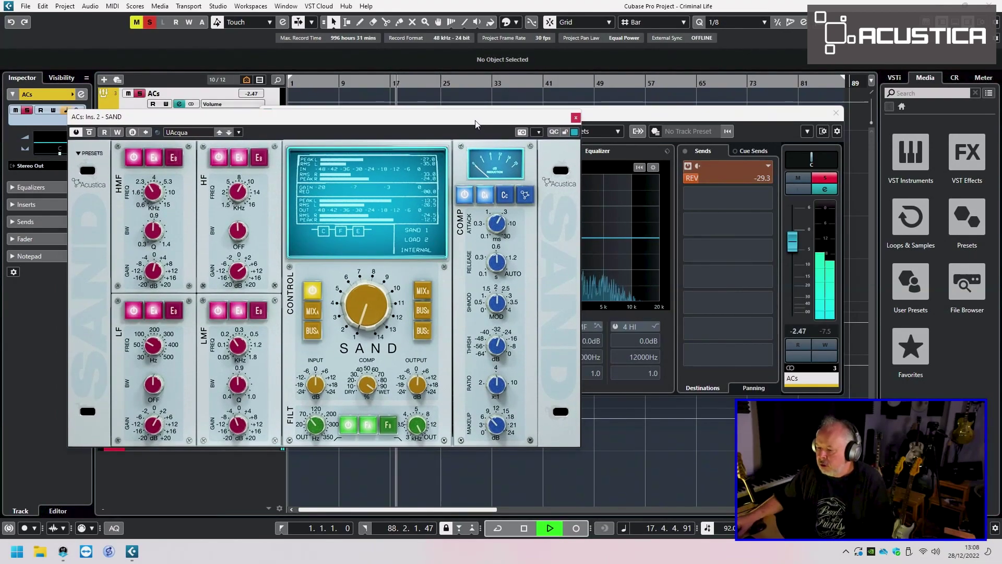
left_click_drag(367, 124, 342, 69)
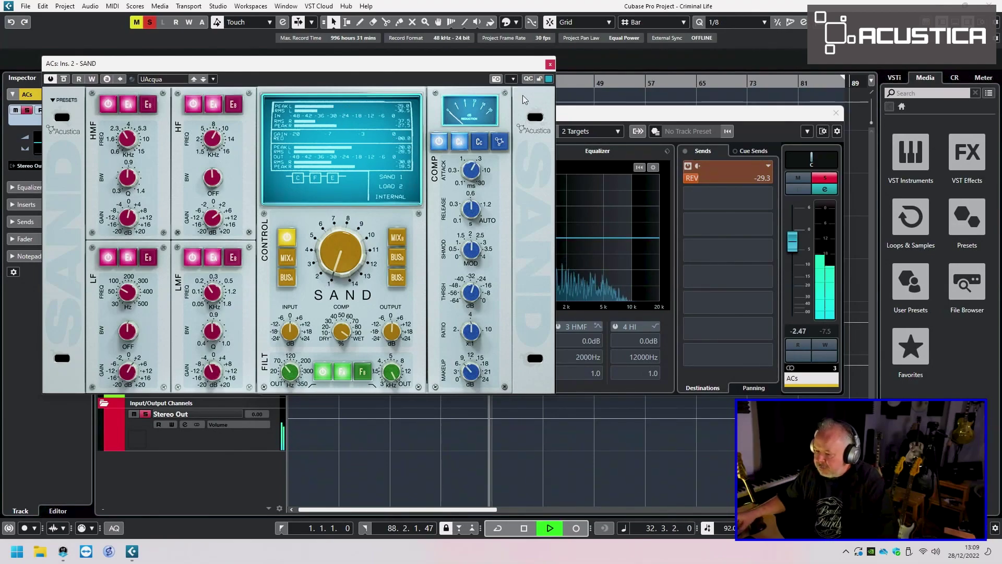
left_click(551, 64)
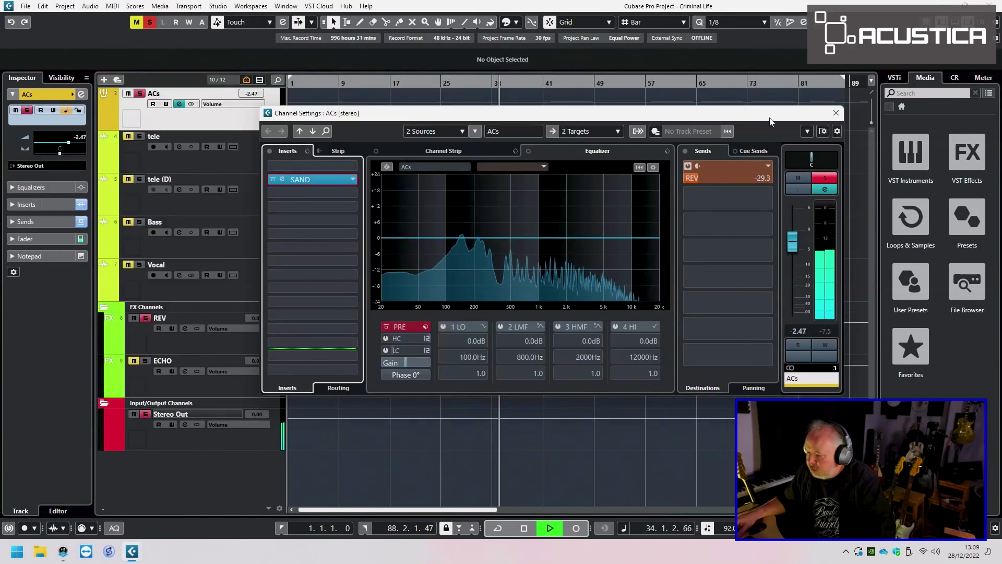
left_click(836, 116)
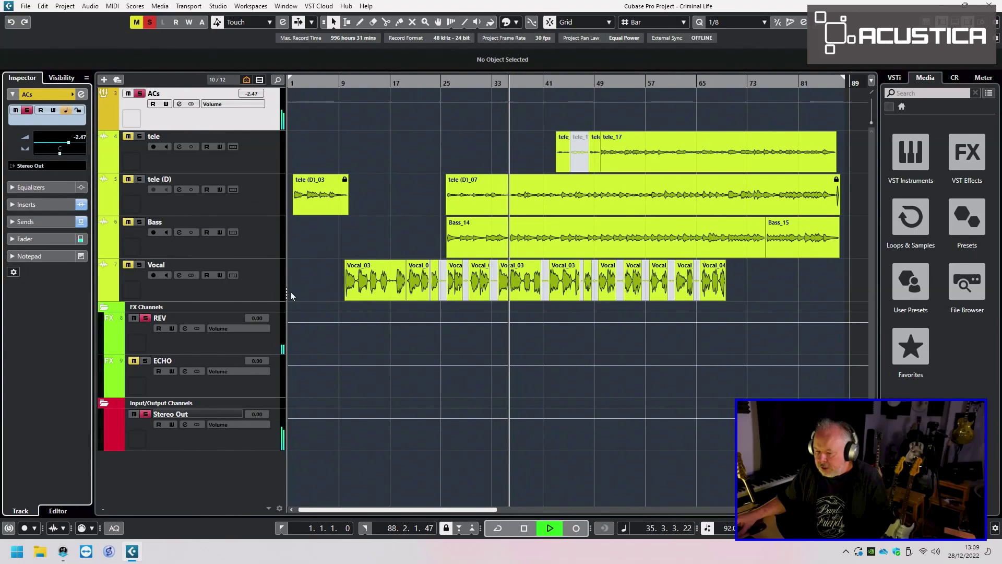
key("space")
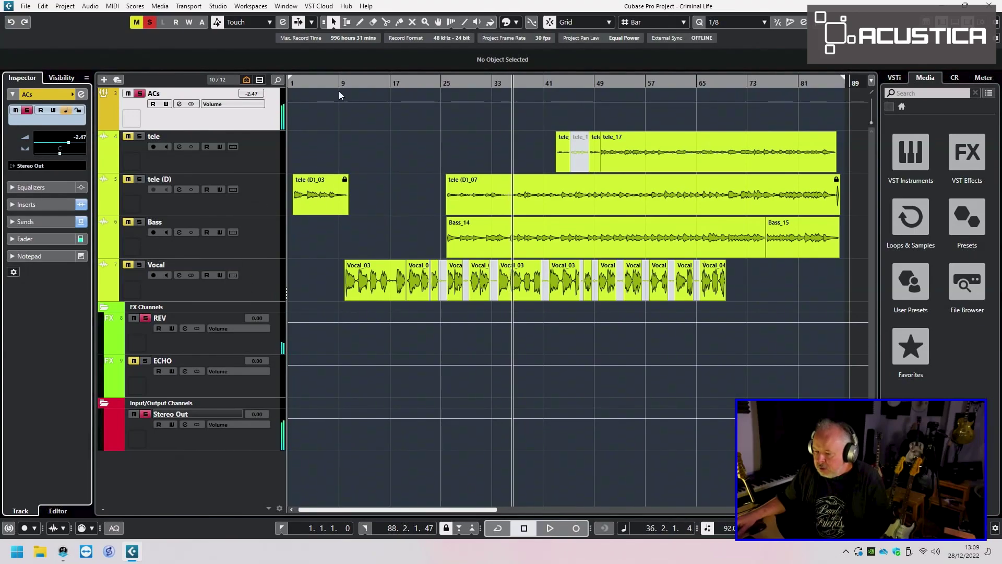
Move the playhead to bar 9 and add the Vocal and tele (D) tracks to the solo
left_click(337, 84)
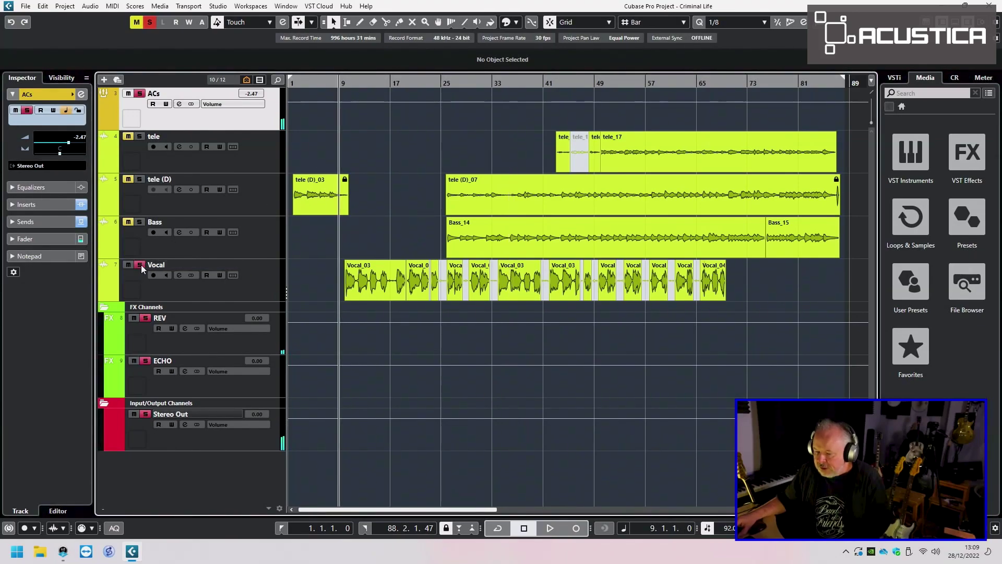
left_click(139, 181)
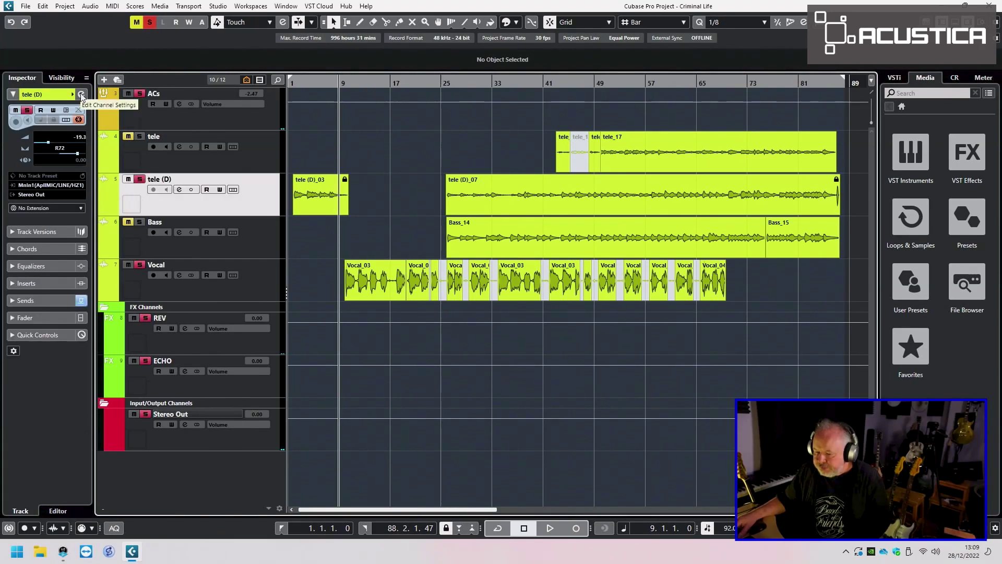
Take the tele (D) track out of the solo and select the Vocal track
left_click(139, 179)
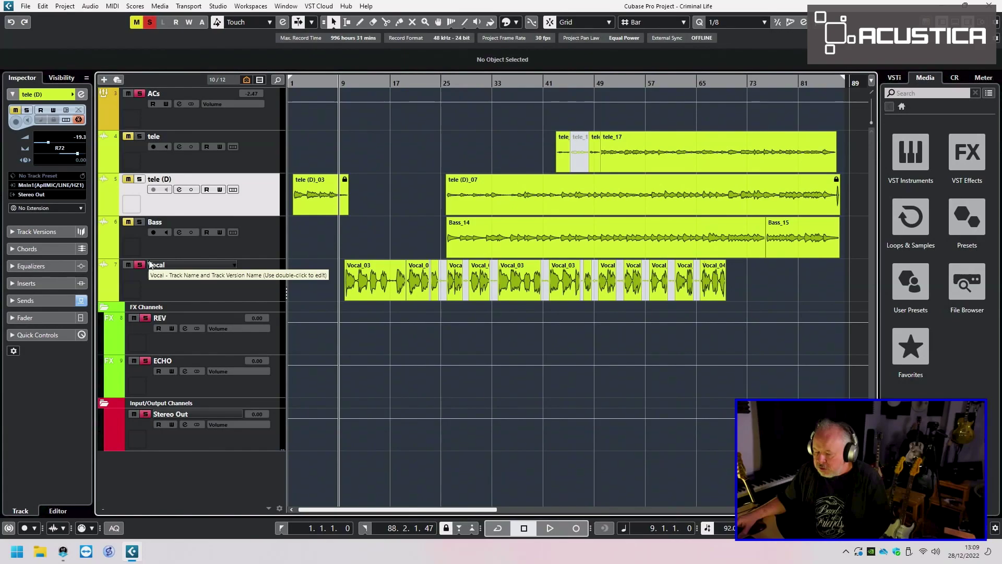
left_click(151, 281)
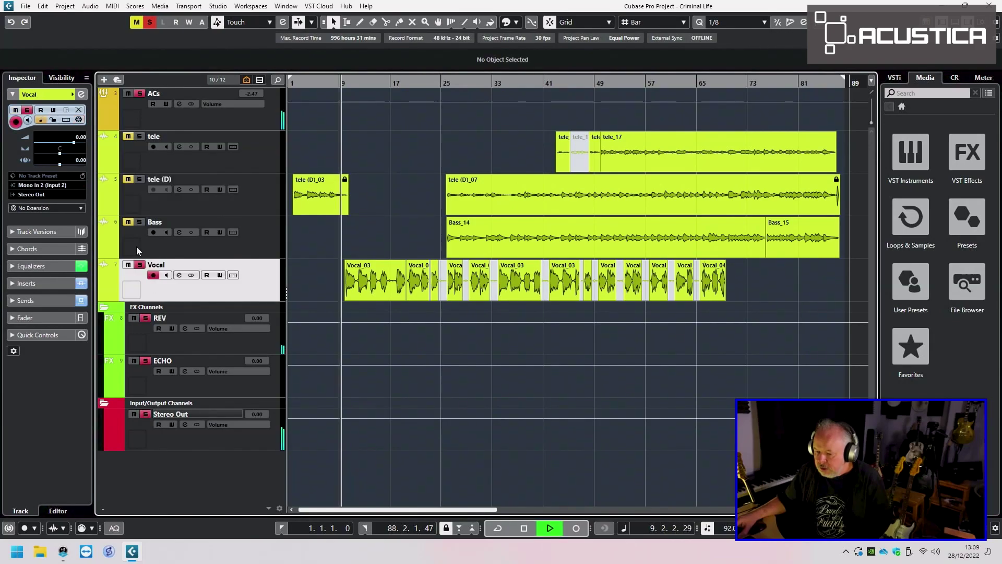
left_click(80, 93)
left_click(80, 98)
left_click(40, 98)
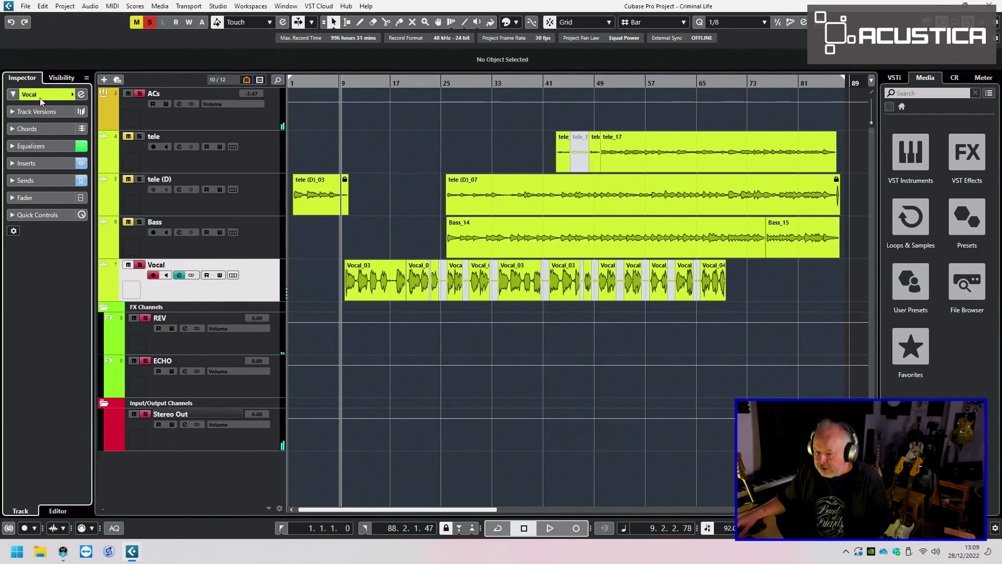
left_click(40, 99)
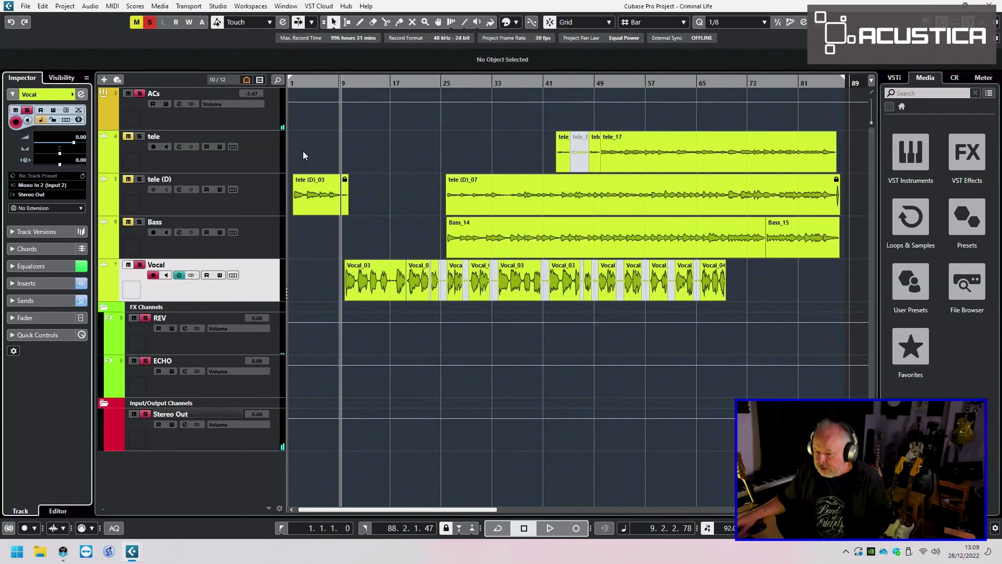
Examine the BLACK GURU, ULTRAMARINE4 and SAND2EQ4 inserts on the Vocal channel and close all their windows
left_click(81, 95)
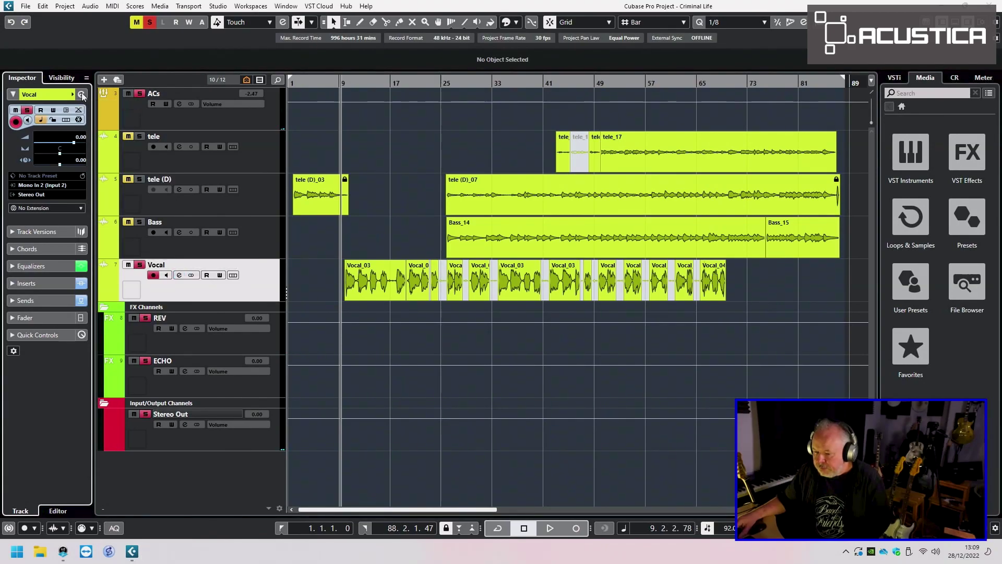
left_click(308, 165)
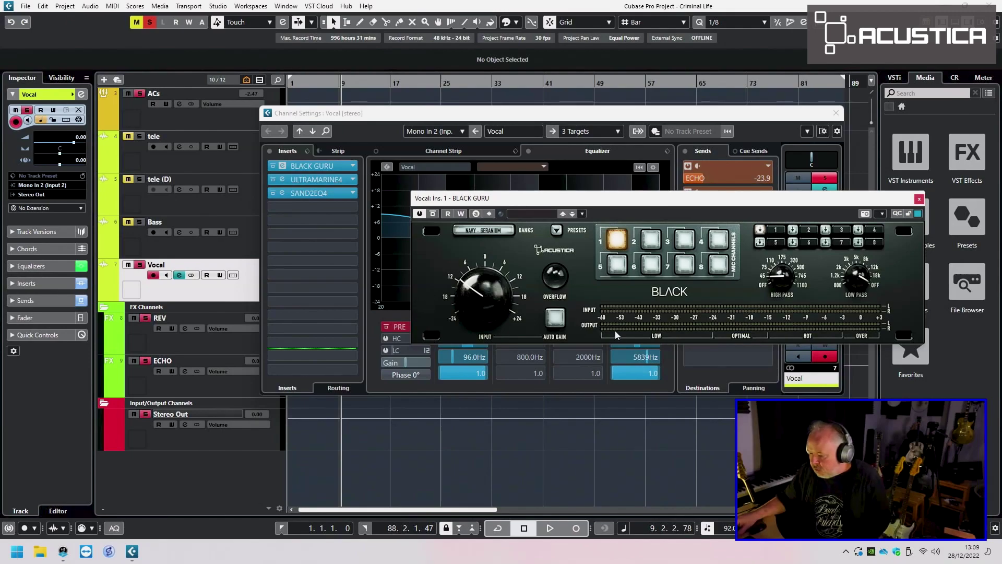
left_click(308, 180)
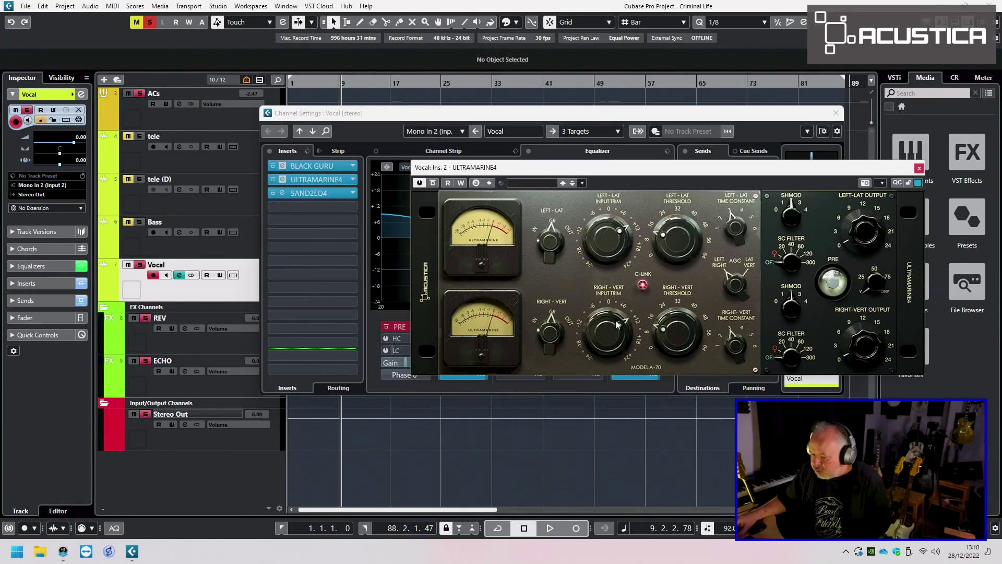
left_click(314, 194)
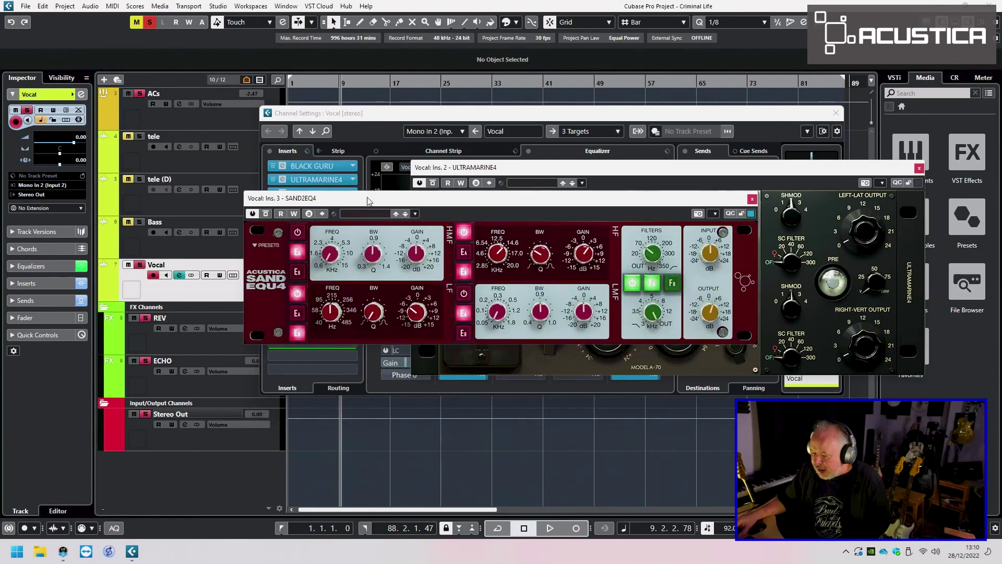
left_click_drag(436, 199, 479, 242)
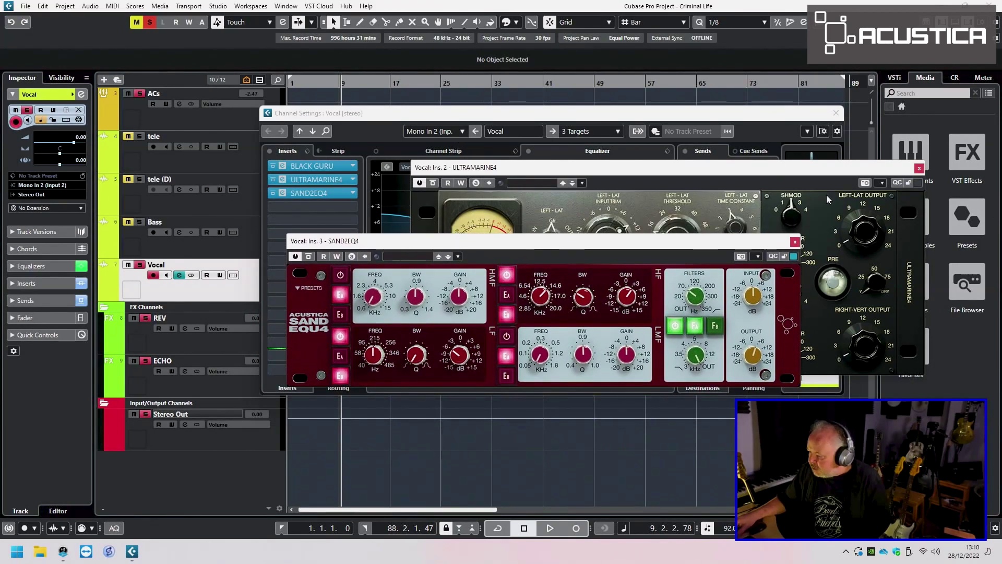
left_click(795, 242)
left_click(919, 169)
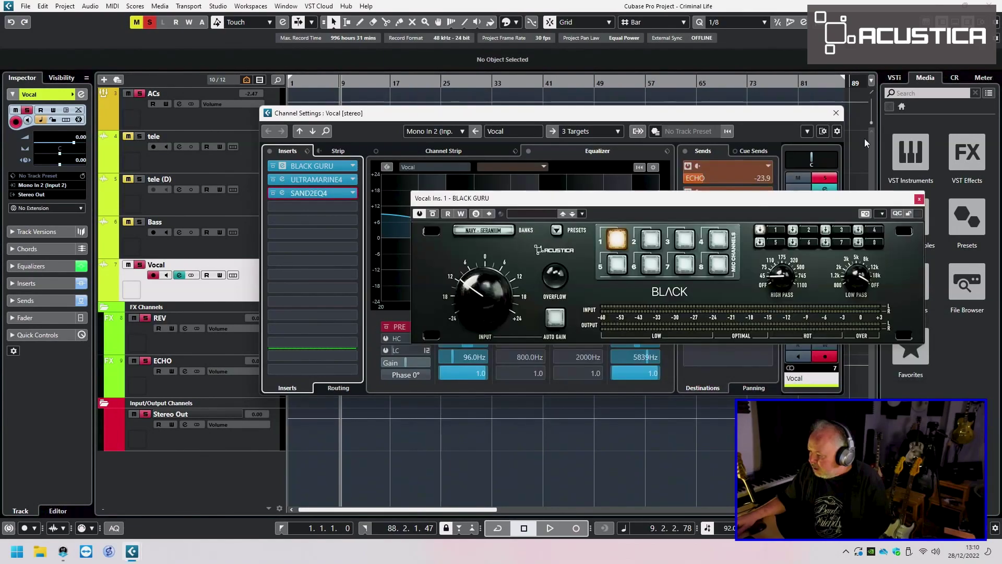
left_click(919, 197)
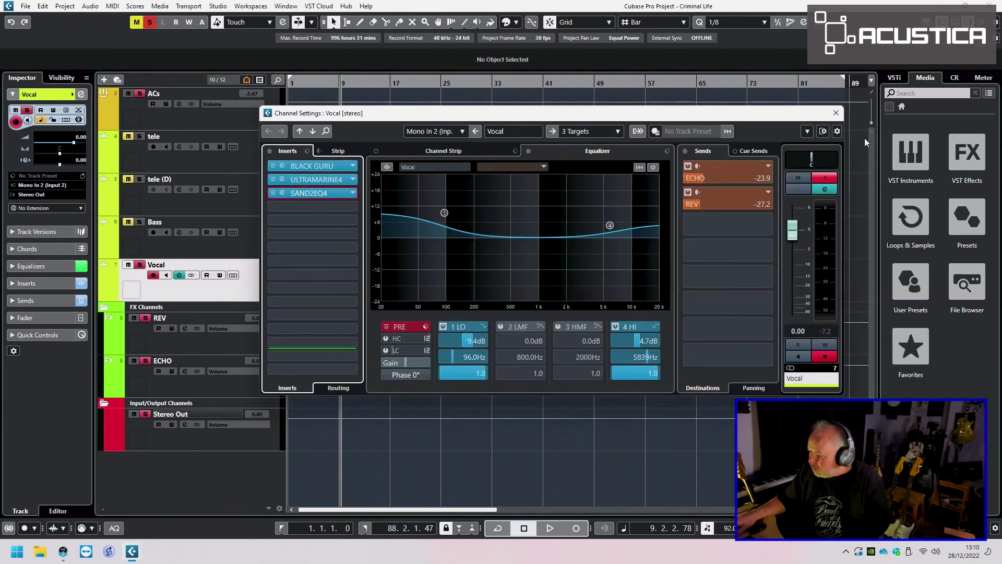
left_click(836, 113)
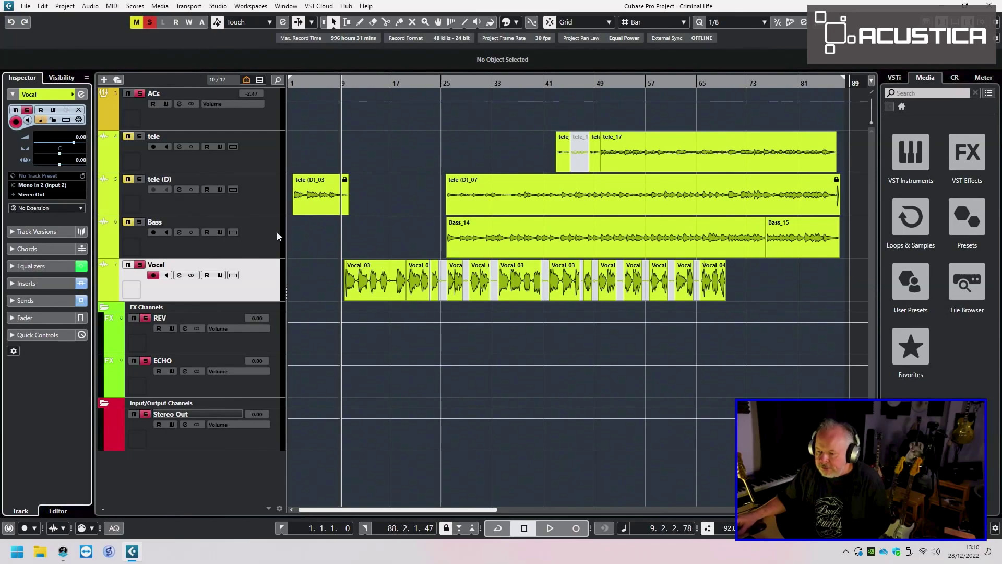
Play the vocal with its BLACK GURU insert open to check the levels, stop playback and close the plug-in
key("space")
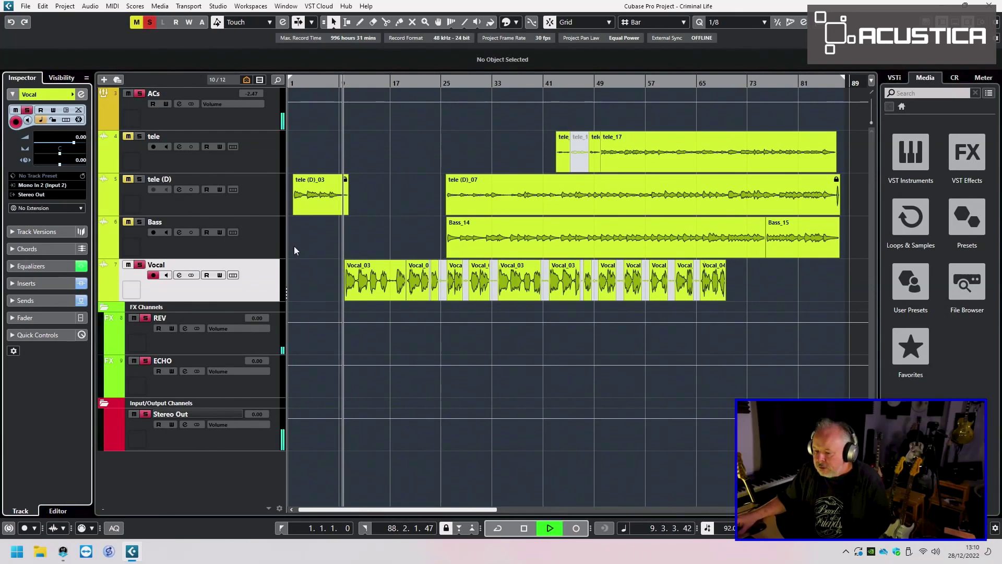
left_click(81, 94)
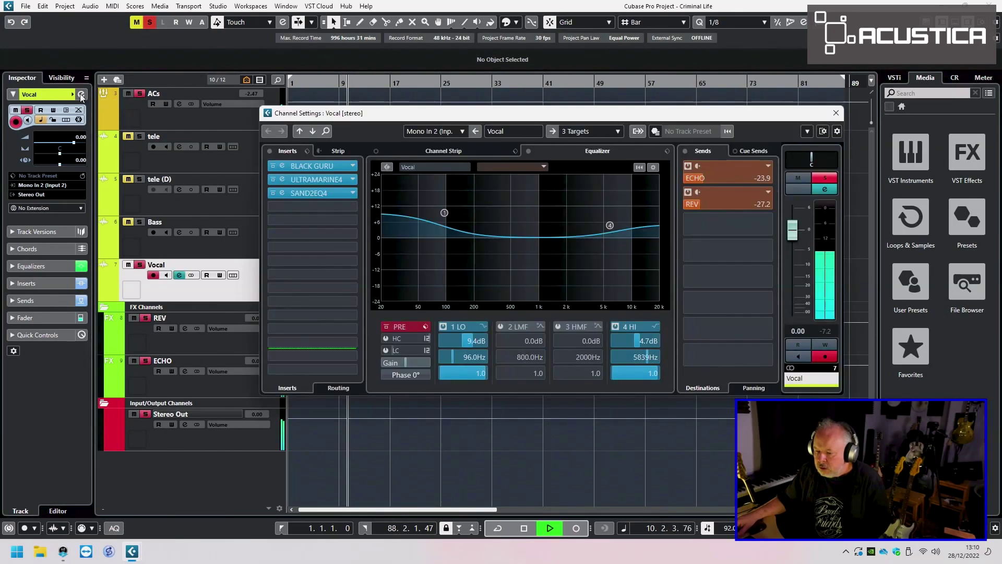
left_click(318, 167)
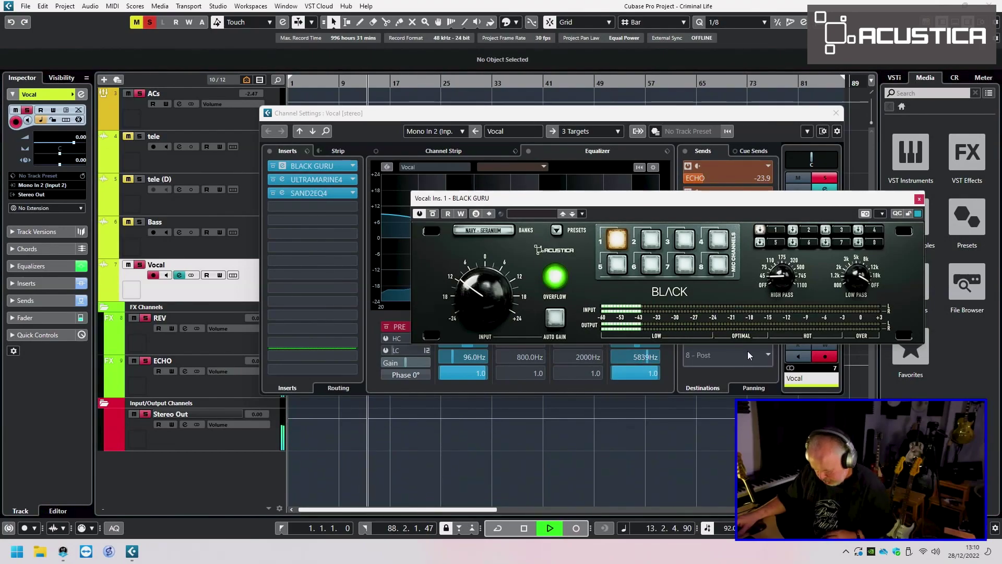
key("space")
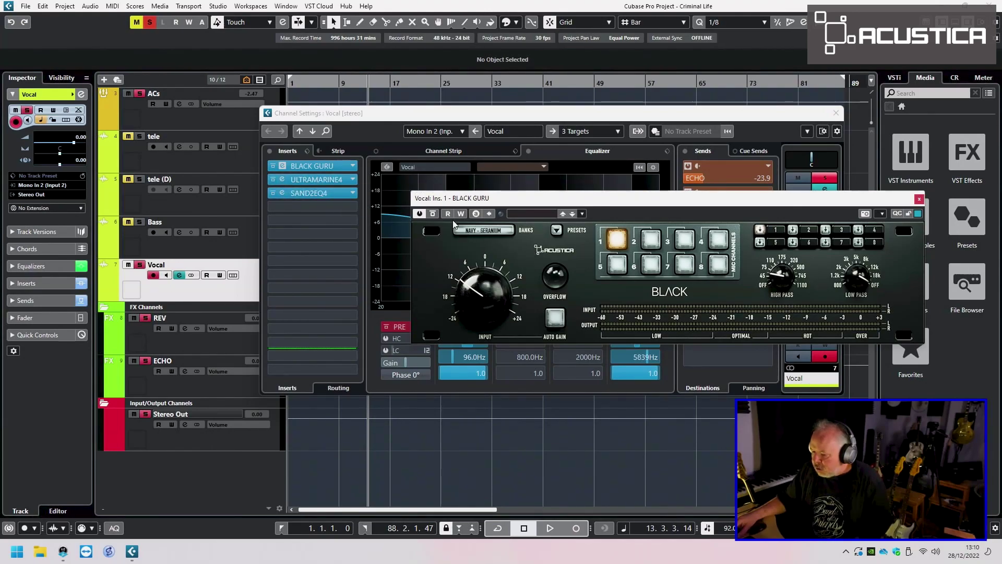
left_click(919, 199)
Audition the vocal in two passes with the ULTRAMARINE4 insert open to check its compression, and close the plug-in
left_click(283, 179)
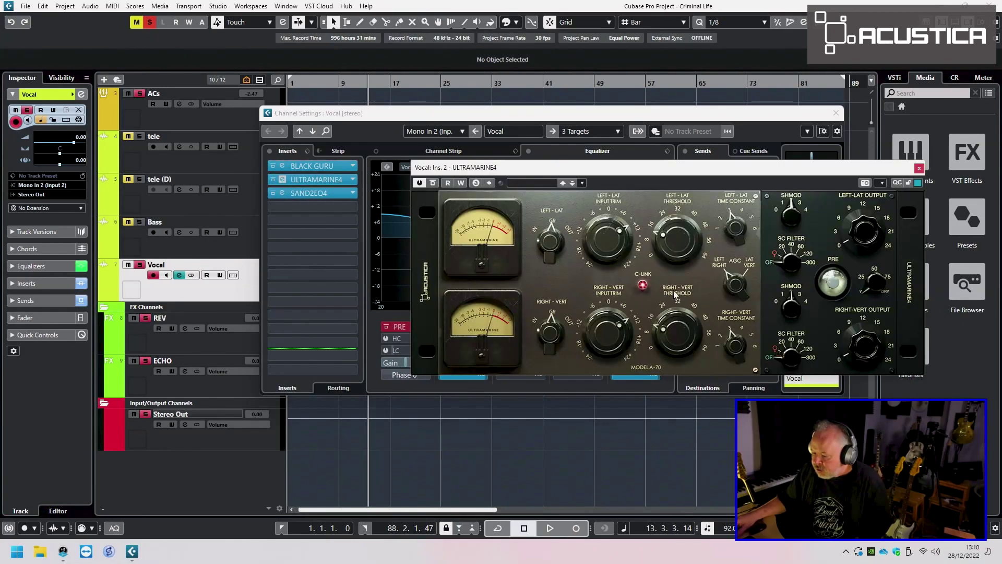
left_click_drag(562, 171, 524, 146)
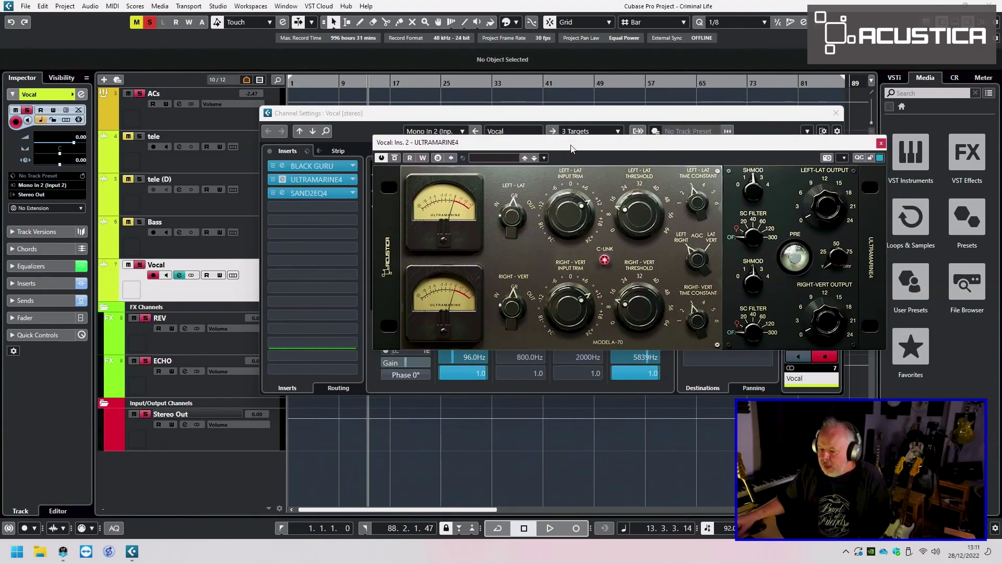
key("space")
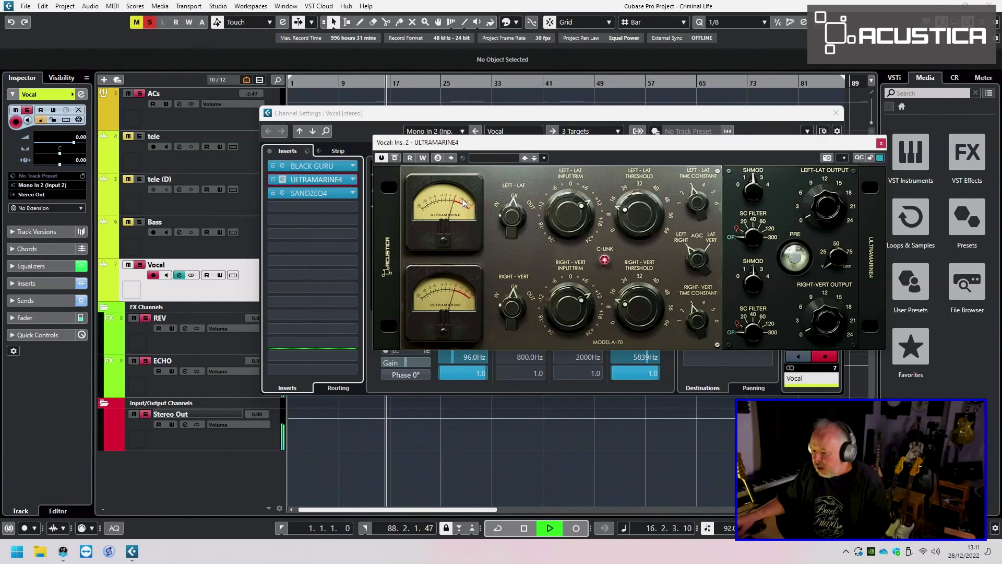
scroll(635, 228, "up", 2)
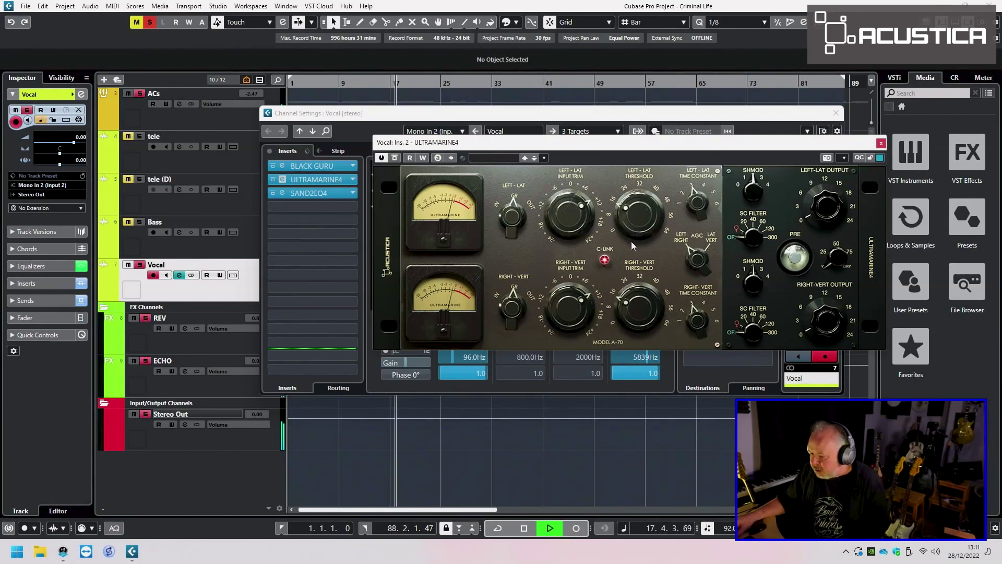
scroll(637, 229, "up", 1)
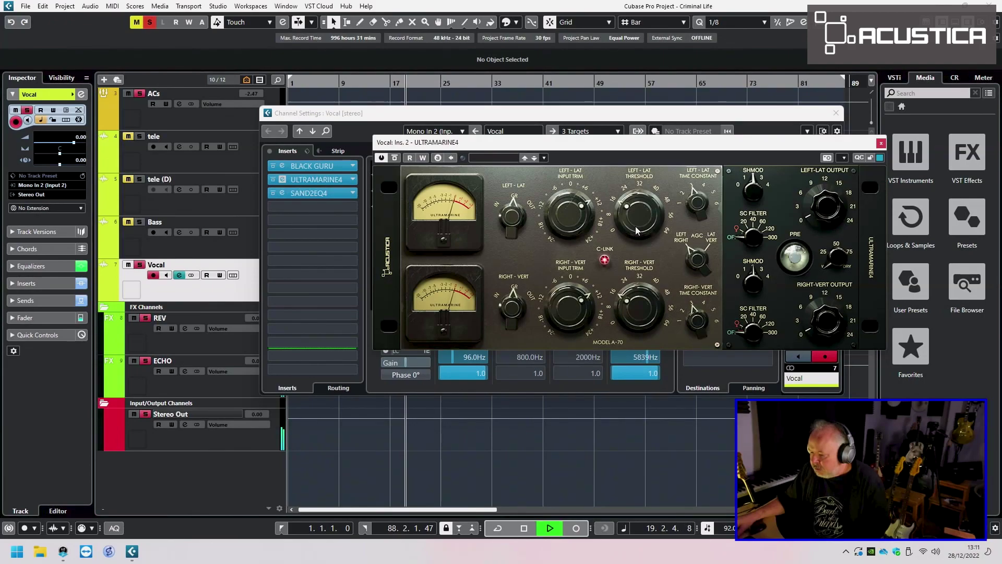
key("space")
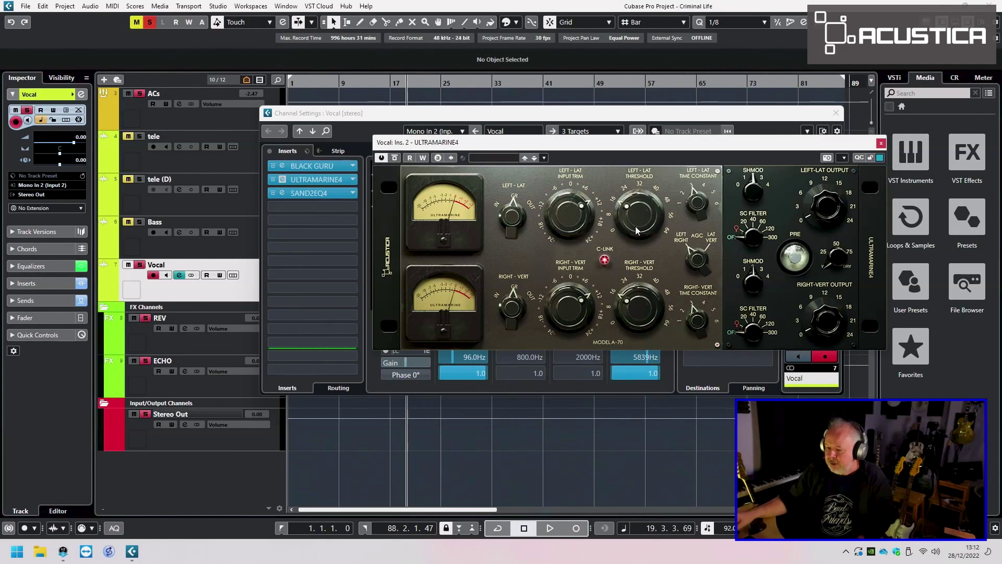
key("space")
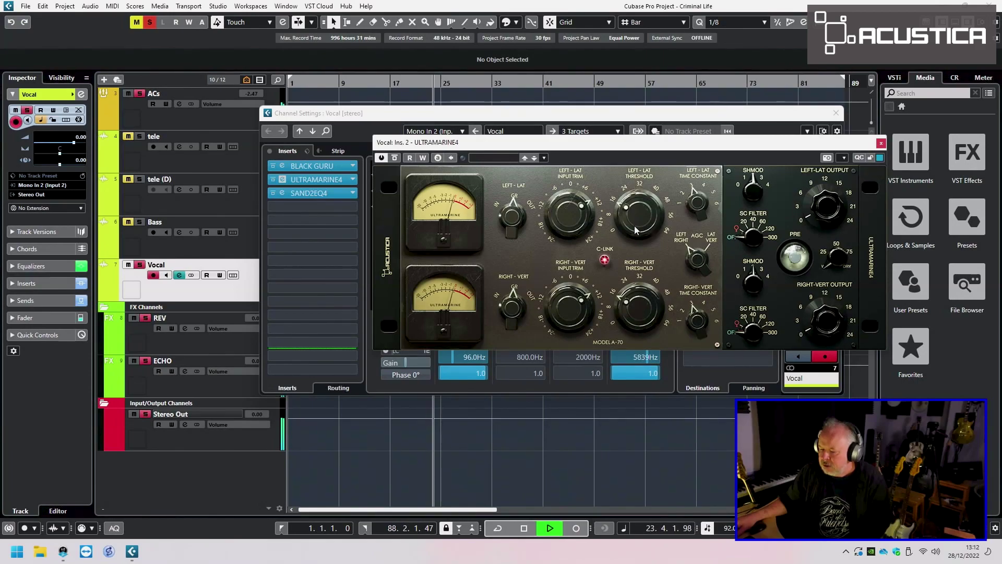
key("space")
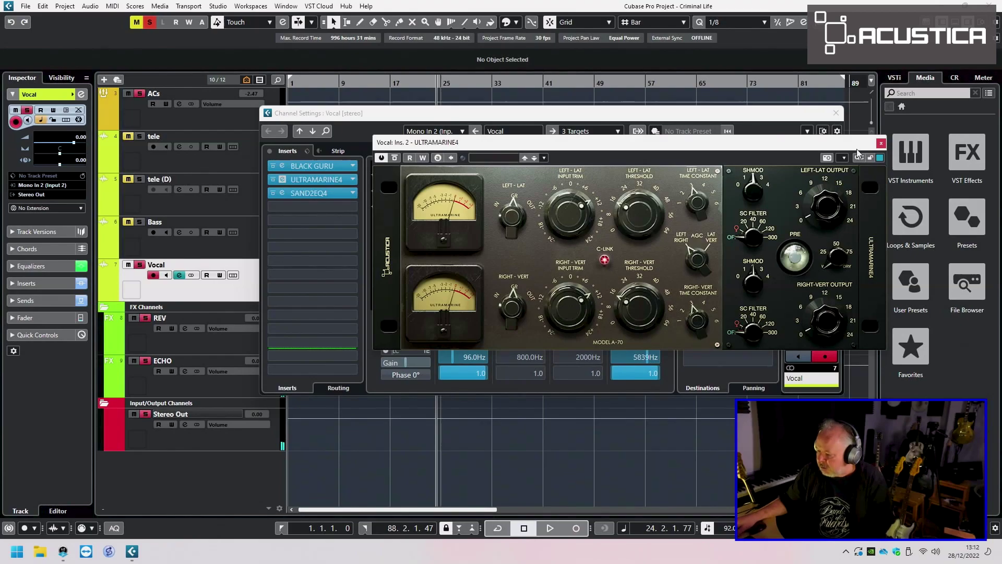
left_click(881, 143)
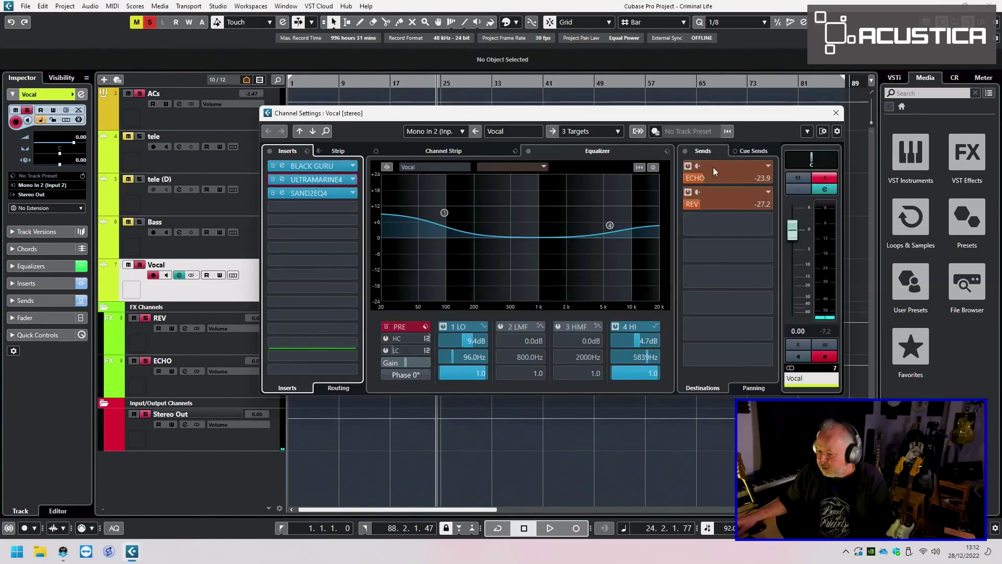
Play the vocal with SAND2EQ4 open, turn off the Vocal channel EQ's 1 LO and 4 HI bands, and close the plug-in
left_click(311, 193)
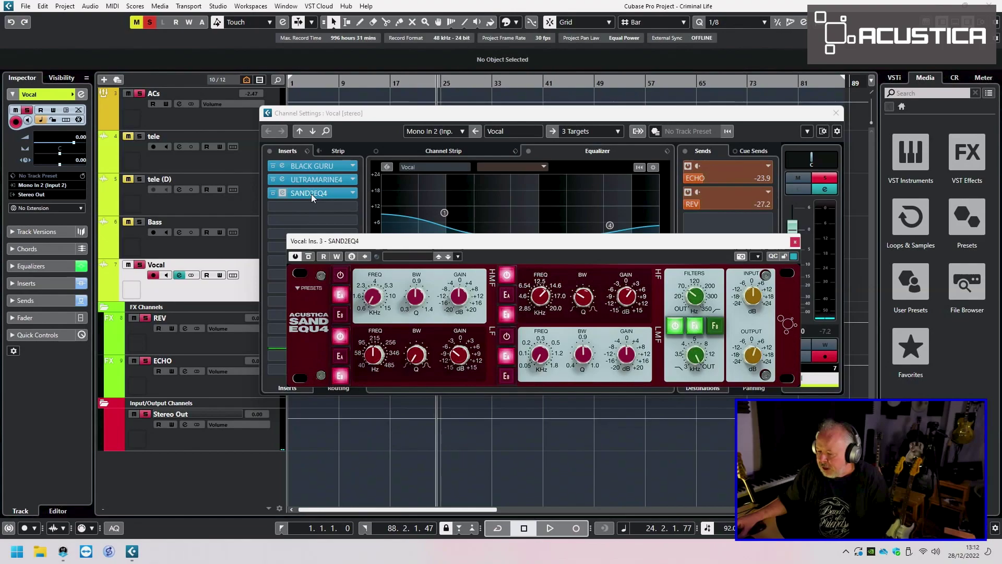
left_click_drag(506, 246, 481, 381)
key("space")
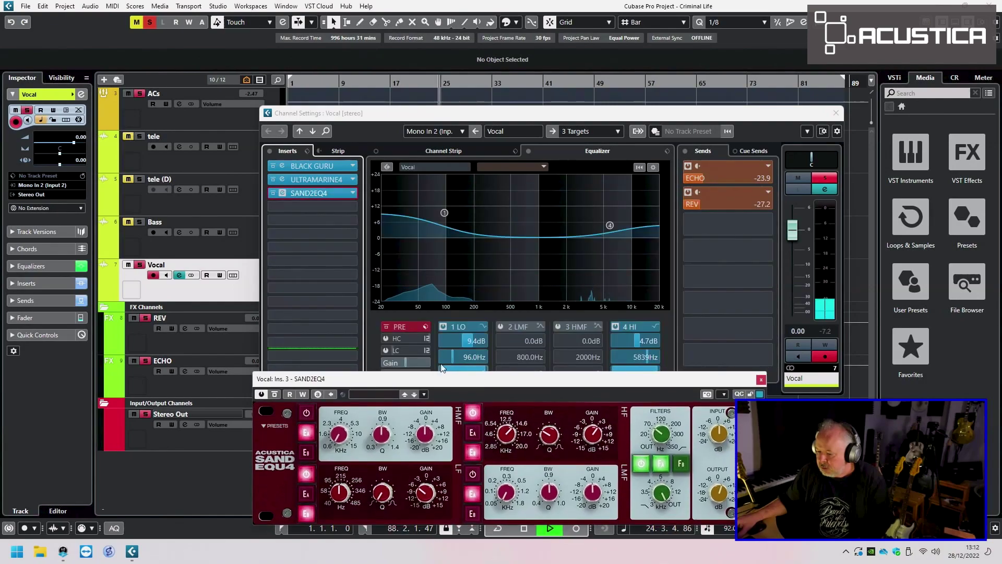
left_click(444, 325)
left_click_drag(583, 382, 572, 142)
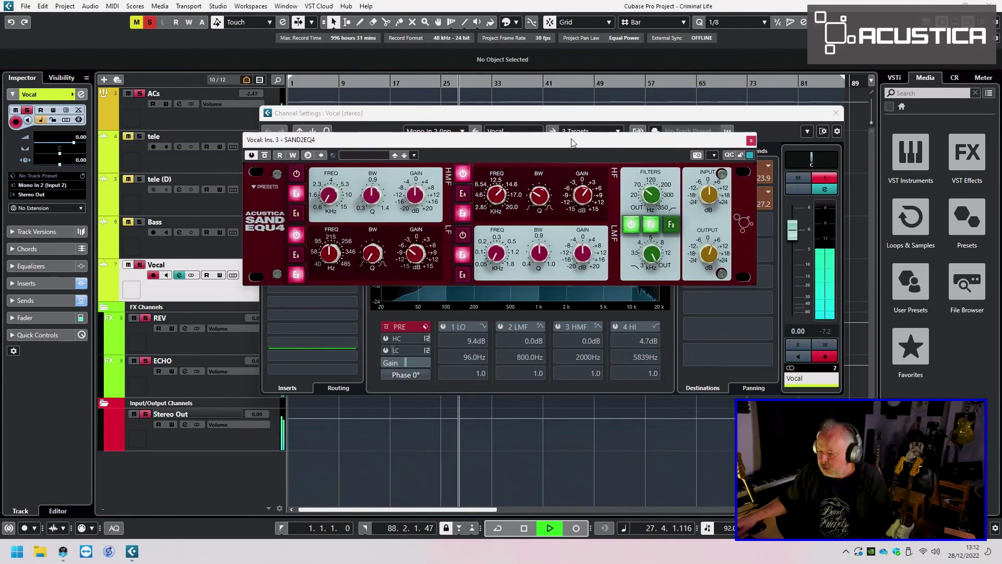
key("space")
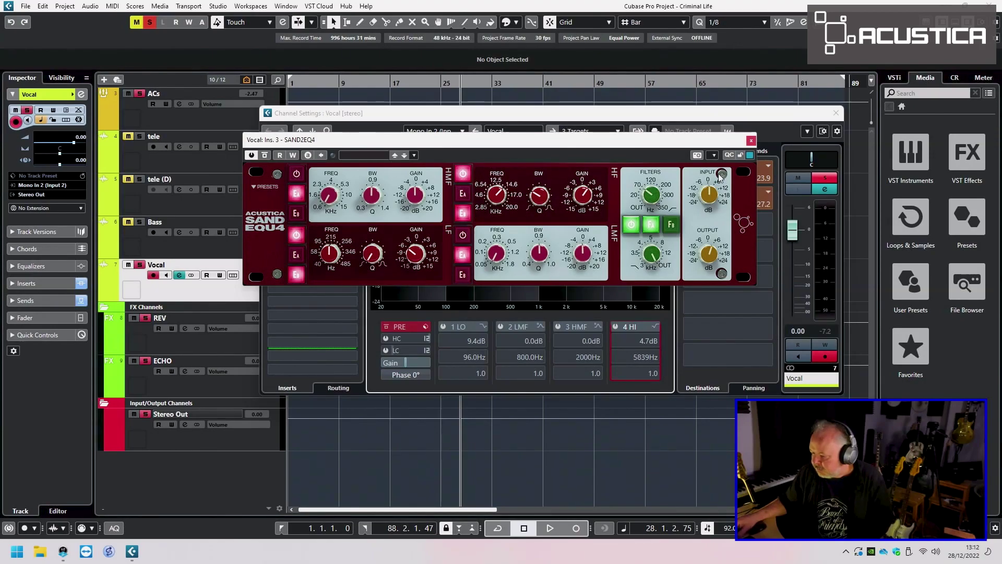
left_click(751, 141)
Play the vocal without the channel EQ, recheck the ULTRAMARINE4 insert, and close the plug-in and channel settings
key("space")
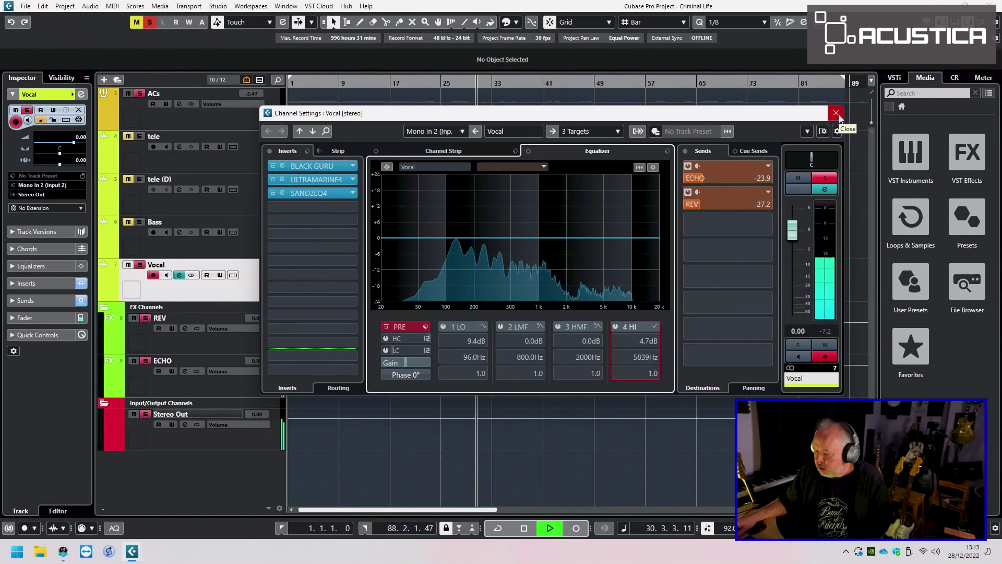
left_click_drag(742, 116, 613, 82)
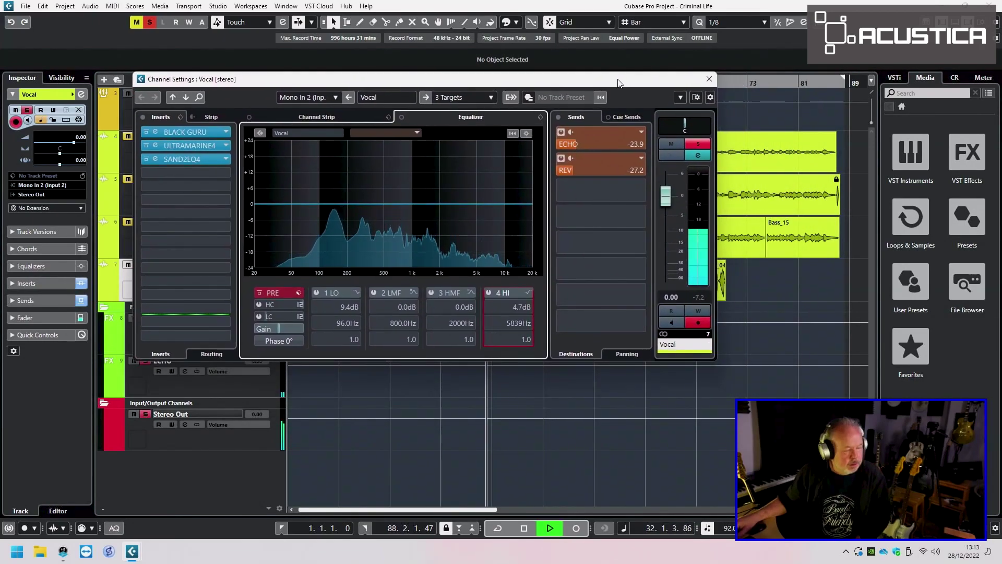
left_click(174, 146)
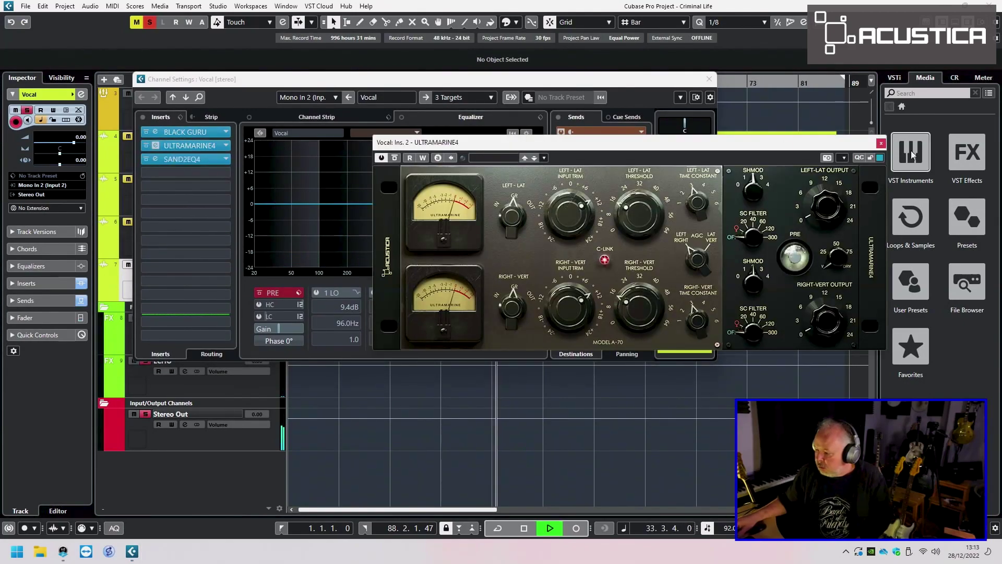
left_click(881, 143)
left_click(818, 129)
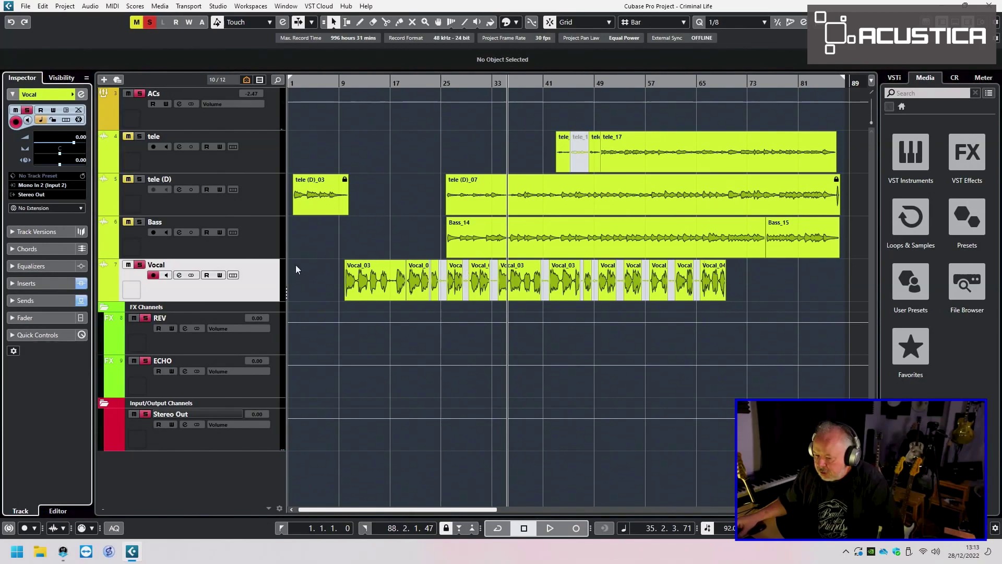
Select the Bass track and move the playhead to bar 26
left_click(145, 242)
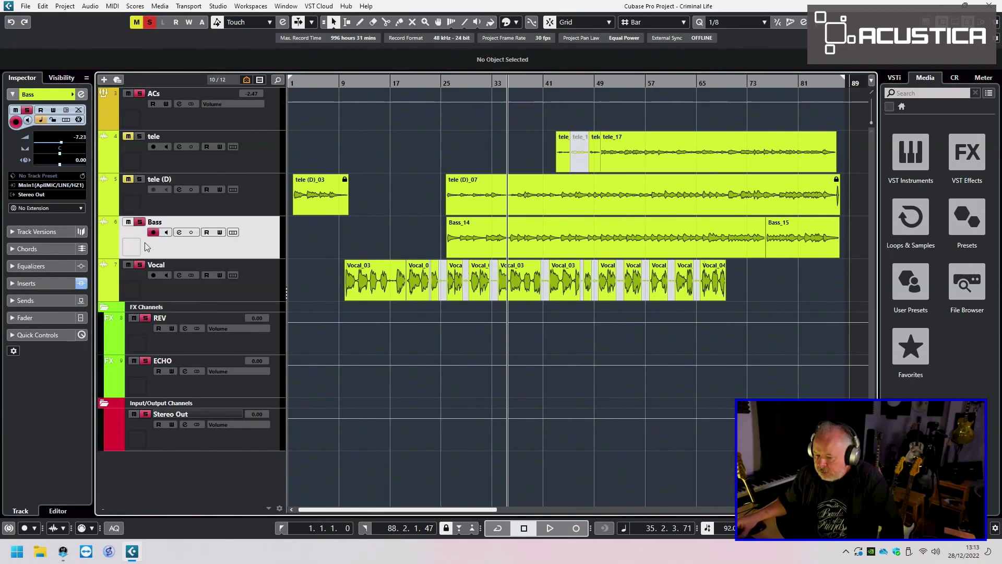
left_click_drag(447, 82, 446, 91)
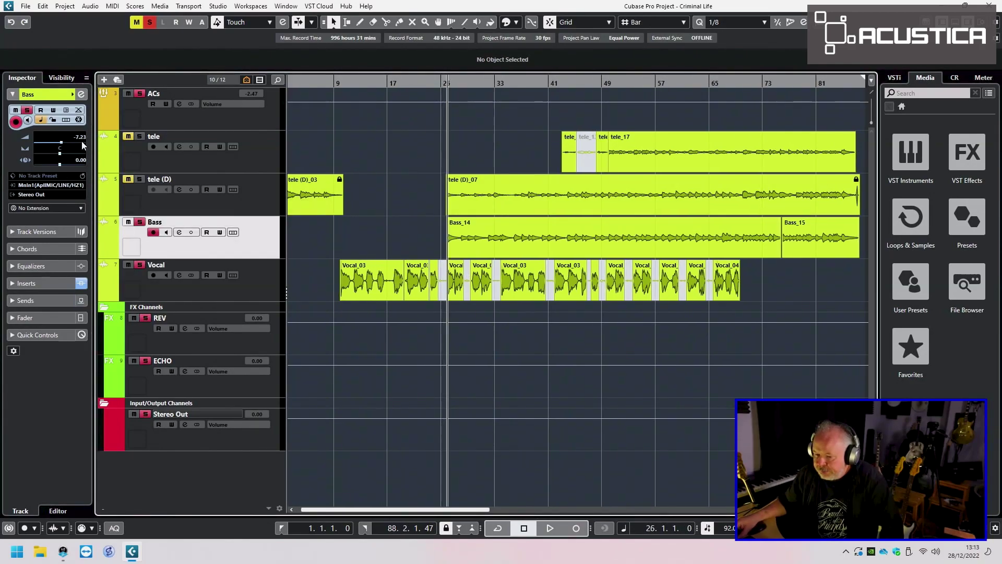
Open the Bass track's GRAPHITETZL insert, close the channel settings, and audition the bass with the plug-in in view
left_click(82, 95)
left_click(164, 132)
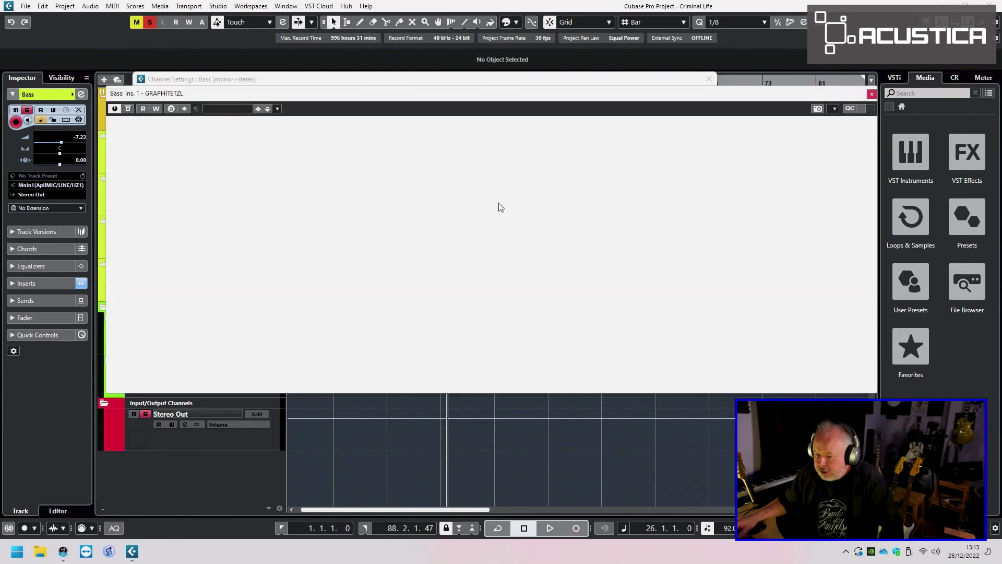
left_click_drag(572, 99, 438, 244)
left_click(709, 79)
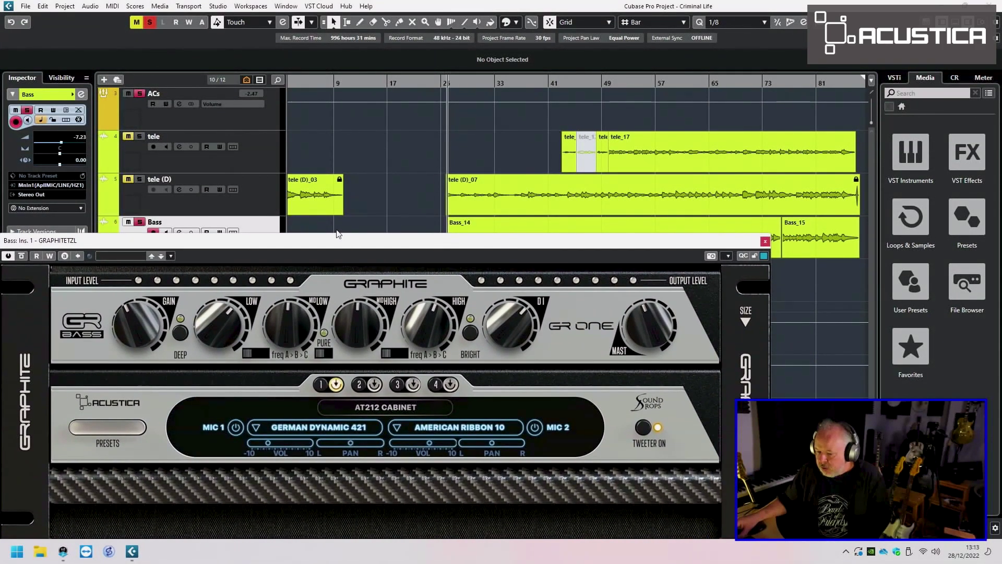
left_click_drag(370, 236, 401, 157)
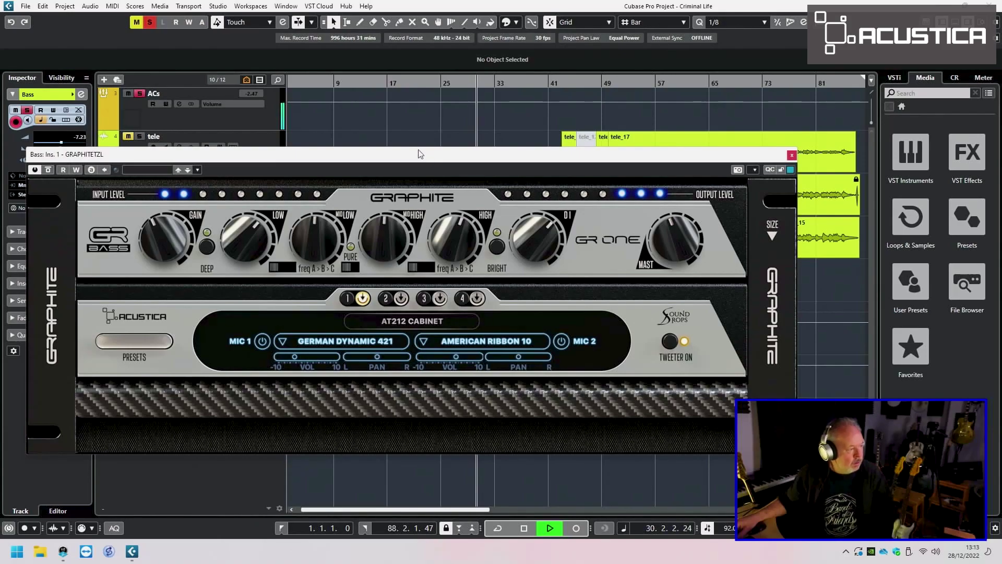
left_click_drag(416, 154, 418, 111)
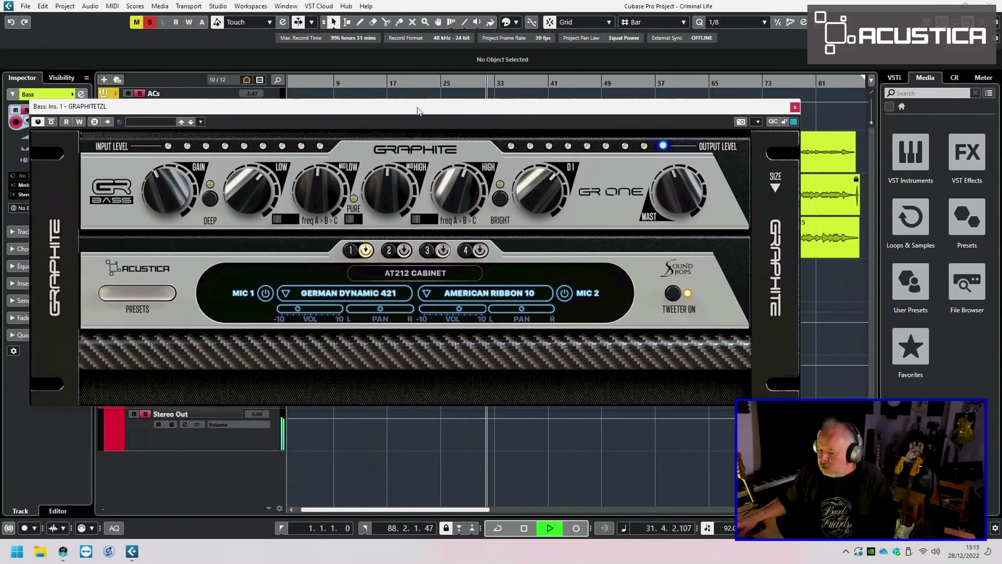
key("space")
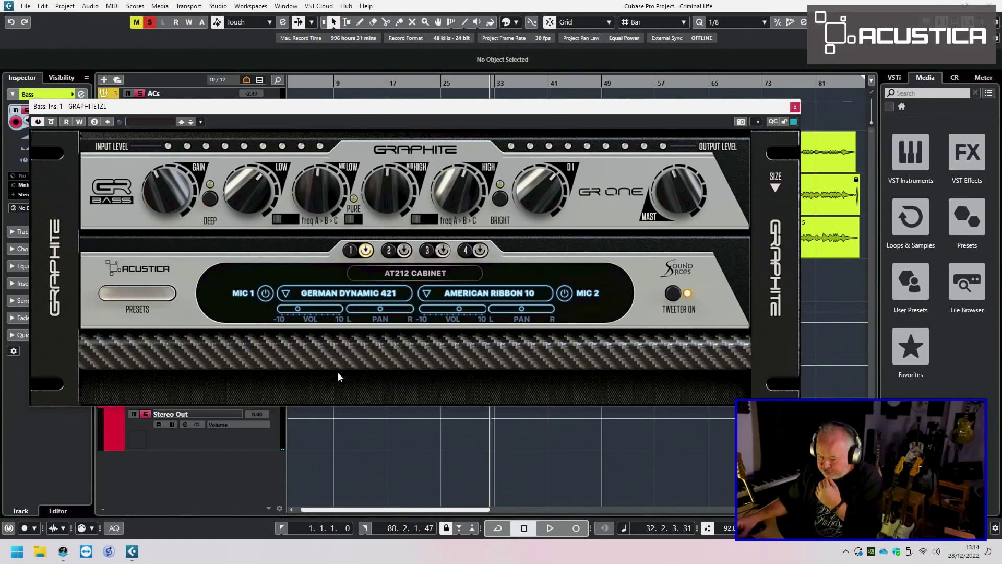
Look through the GRAPHITE preset categories LST, Finger, Pick and Slap without loading one, and close the plug-in
left_click(153, 299)
mouse_move(148, 307)
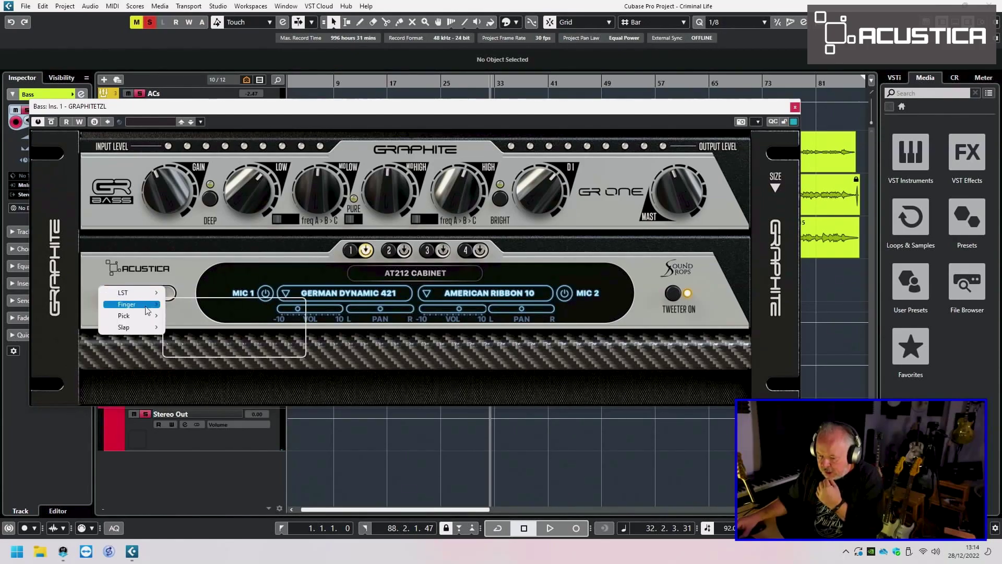
left_click(189, 114)
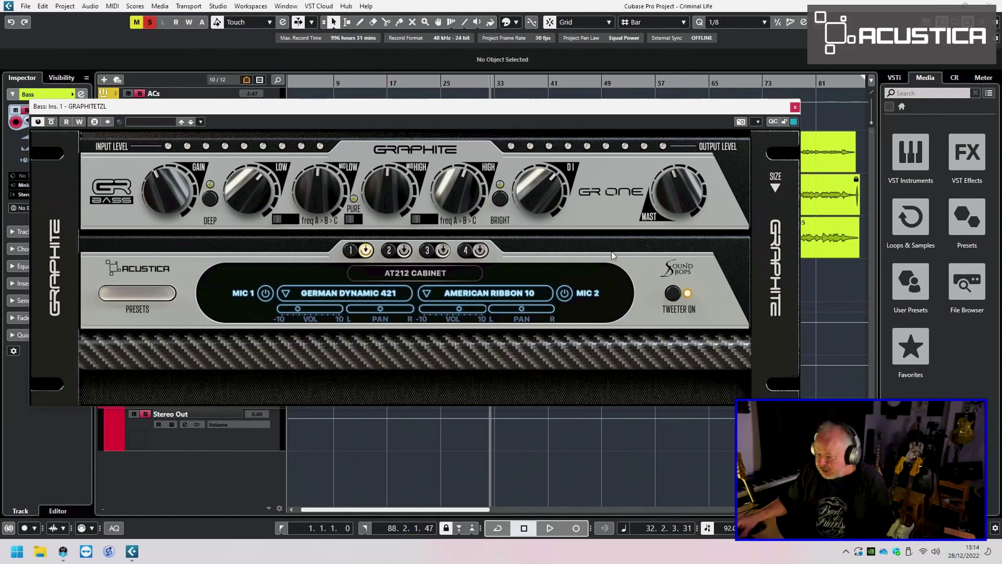
left_click(794, 108)
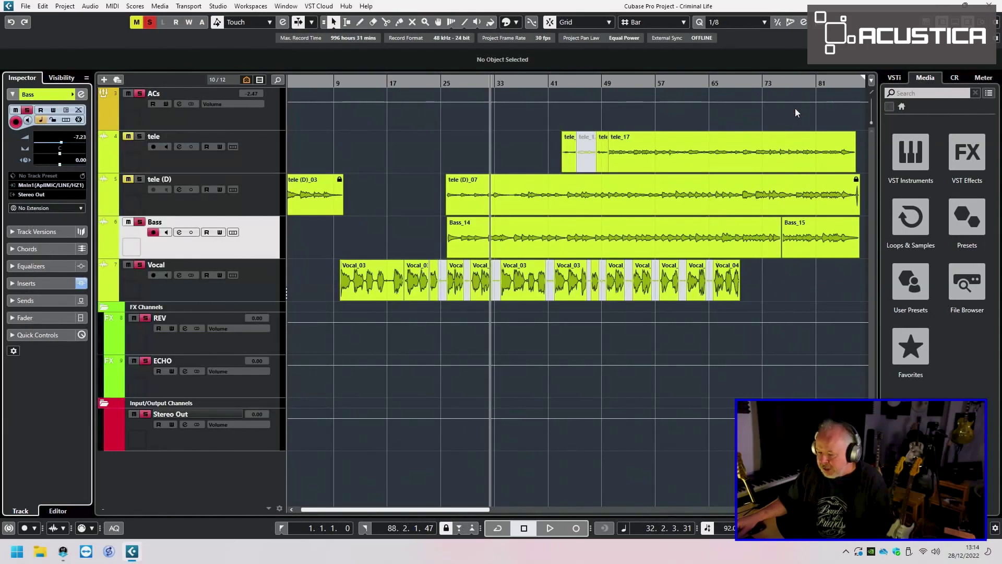
Clear the existing solos, solo and unfreeze the tele (D) track, and play it from bar 26
left_click(140, 93)
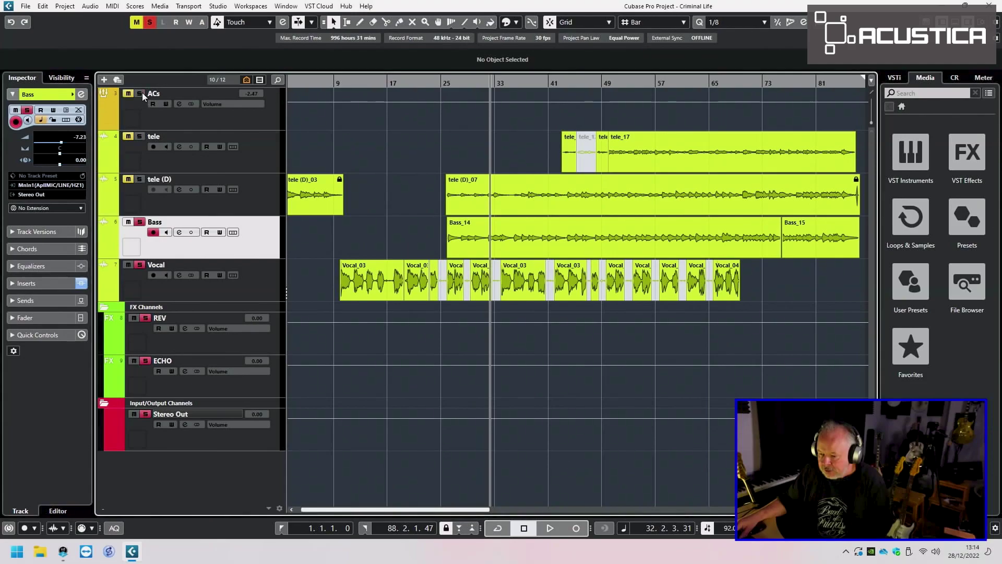
left_click(150, 22)
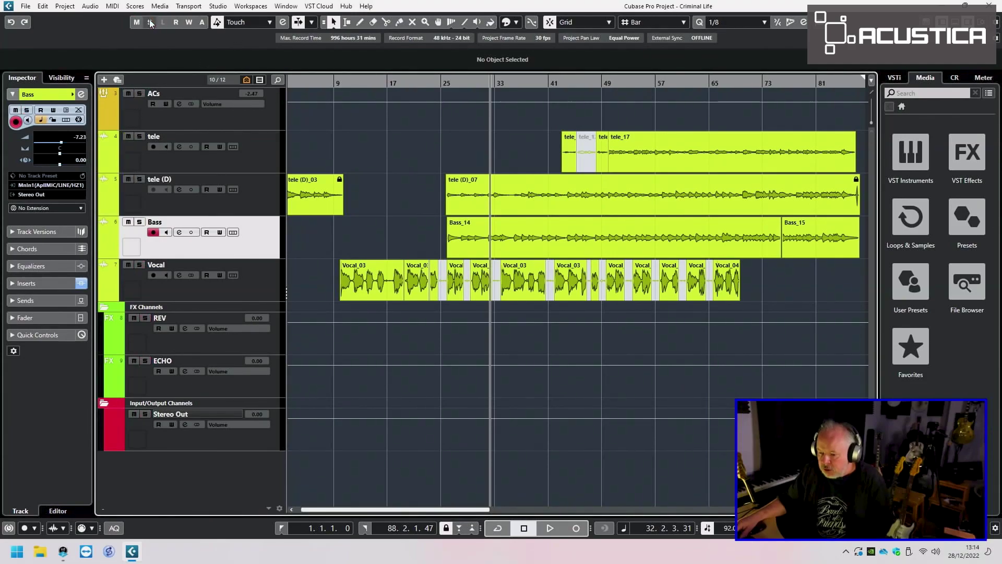
left_click(139, 178)
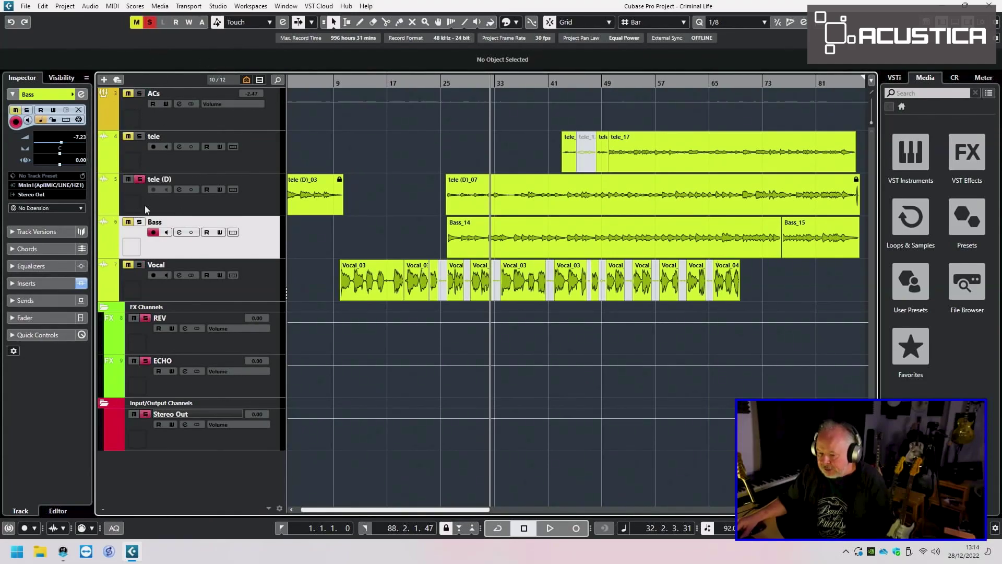
left_click(245, 182)
left_click(449, 83)
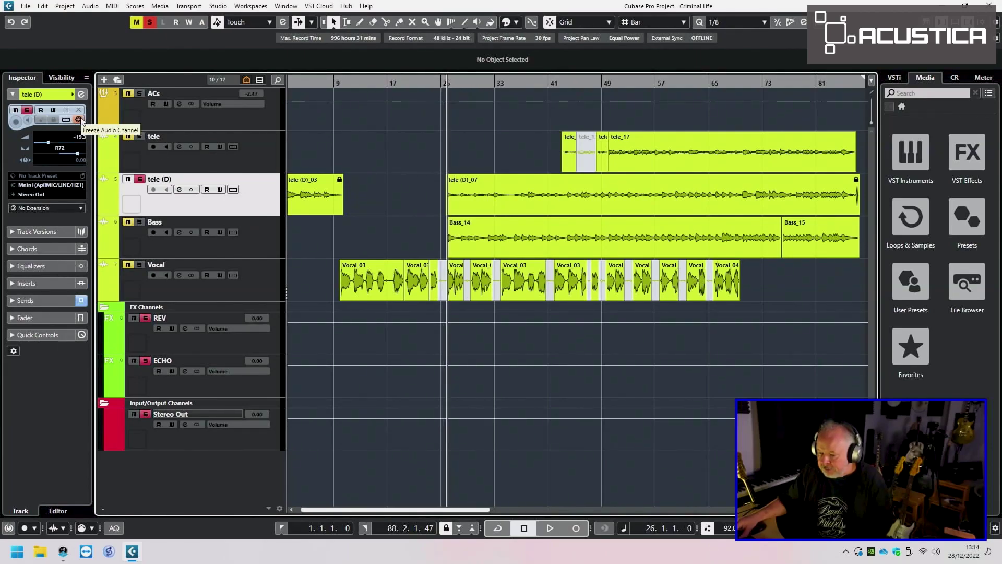
key("space")
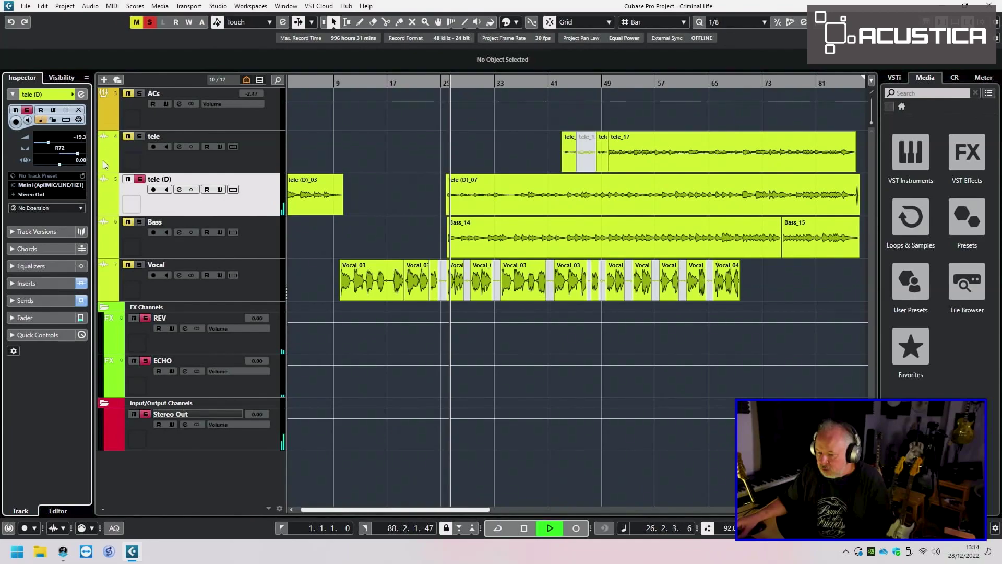
Audition tele (D) with its SMOKECOMP insert open, unsolo the track, and close the plug-in and channel settings
left_click(83, 95)
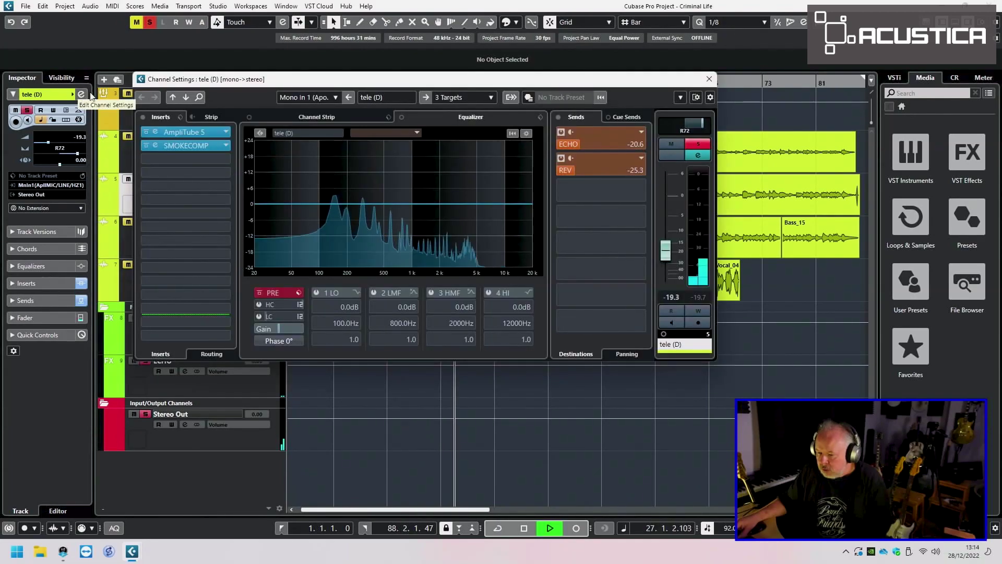
left_click(185, 146)
left_click_drag(383, 203, 272, 123)
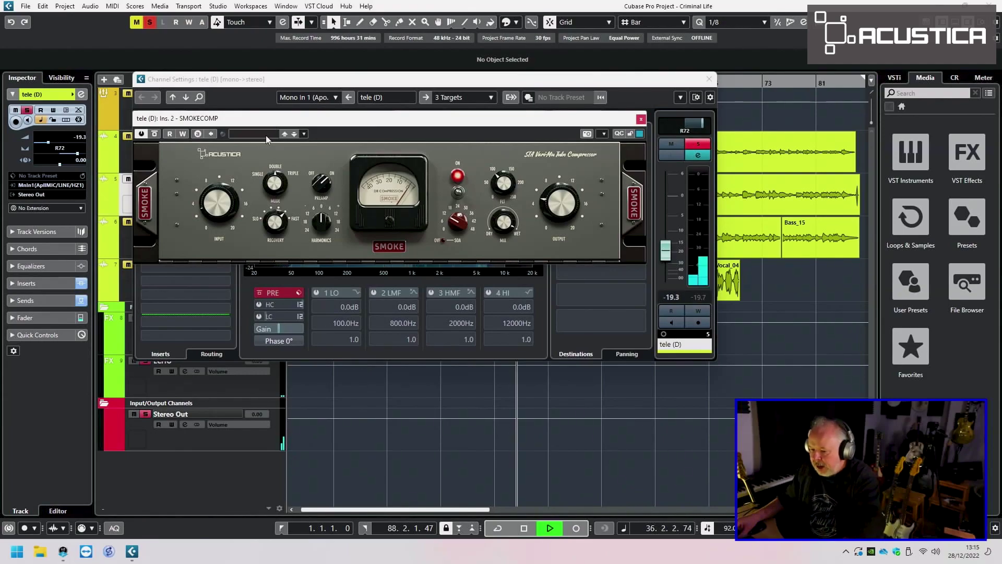
left_click(699, 138)
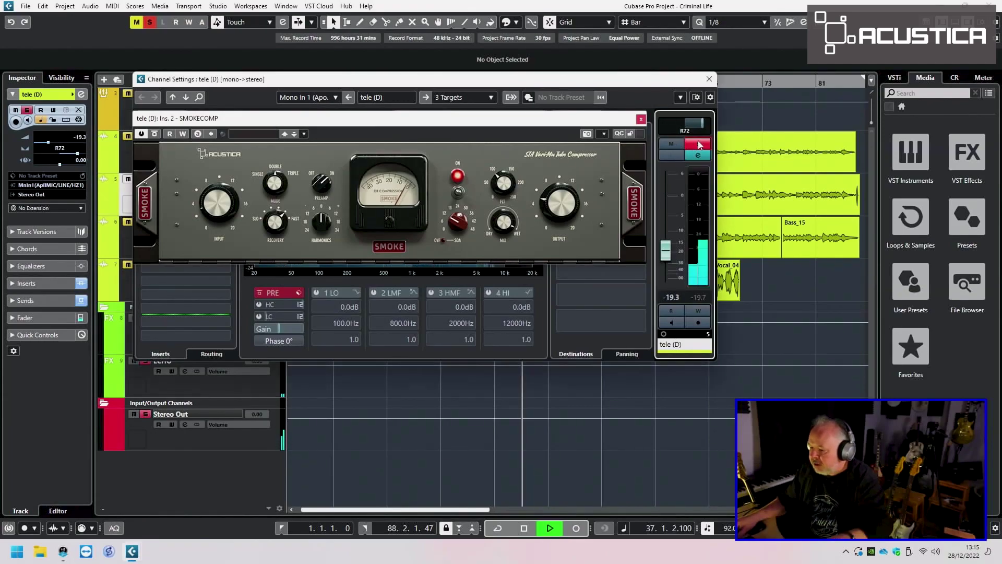
left_click(641, 119)
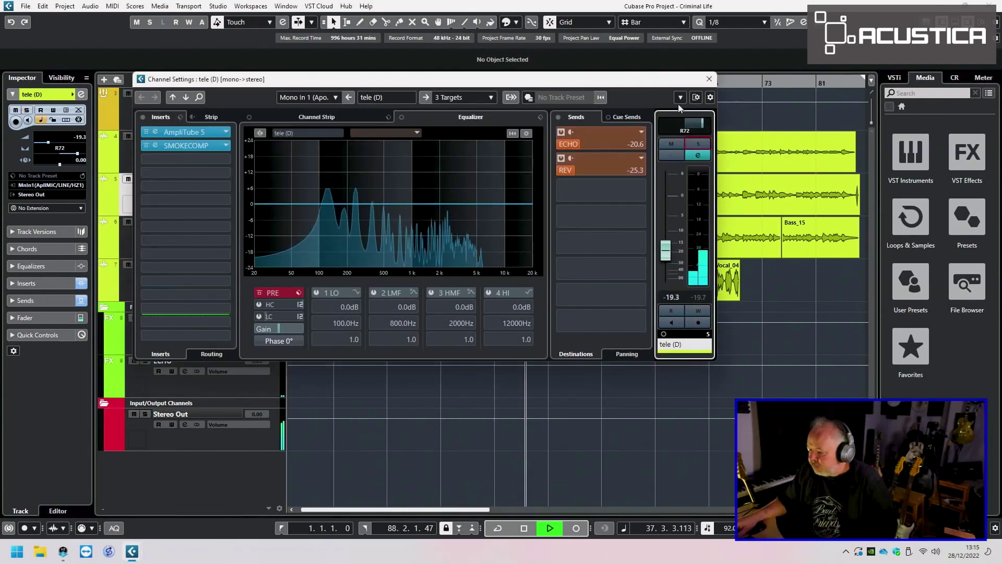
left_click(709, 79)
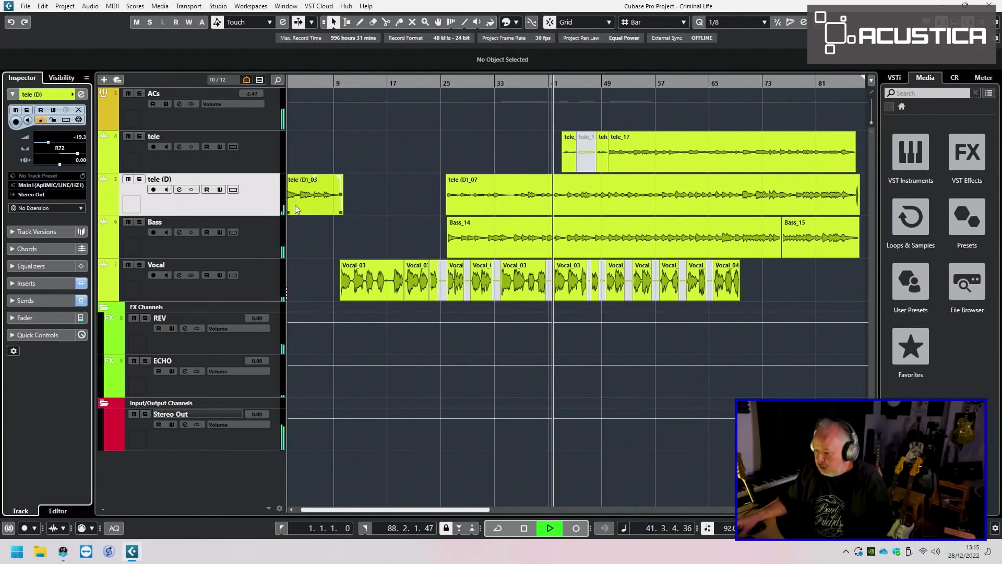
Stop playback, open the SMOKECOMP insert on the tele track, and solo that track
left_click(252, 164)
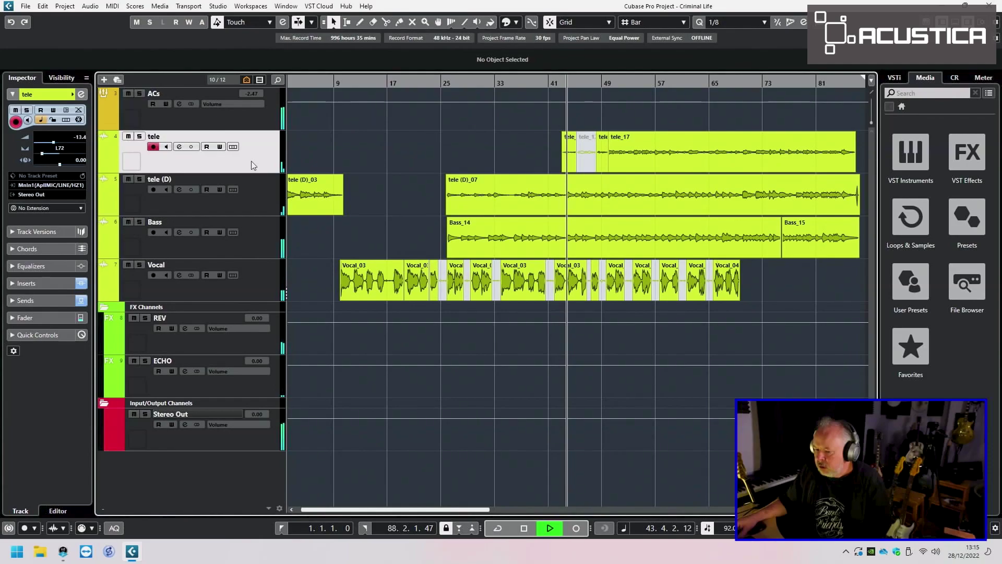
left_click(81, 94)
key("space")
left_click(183, 145)
left_click_drag(312, 150, 279, 79)
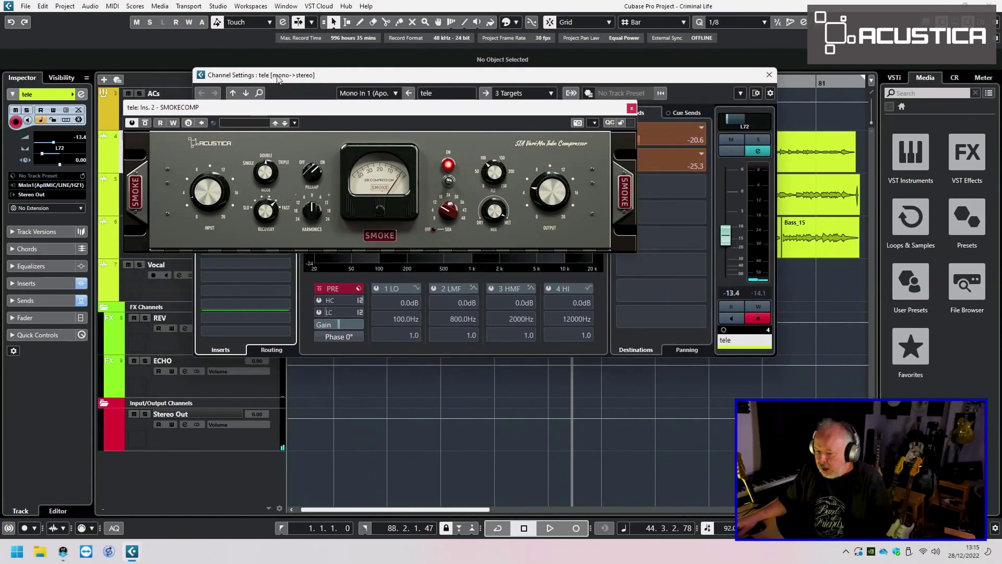
left_click_drag(235, 113, 263, 101)
left_click(139, 137)
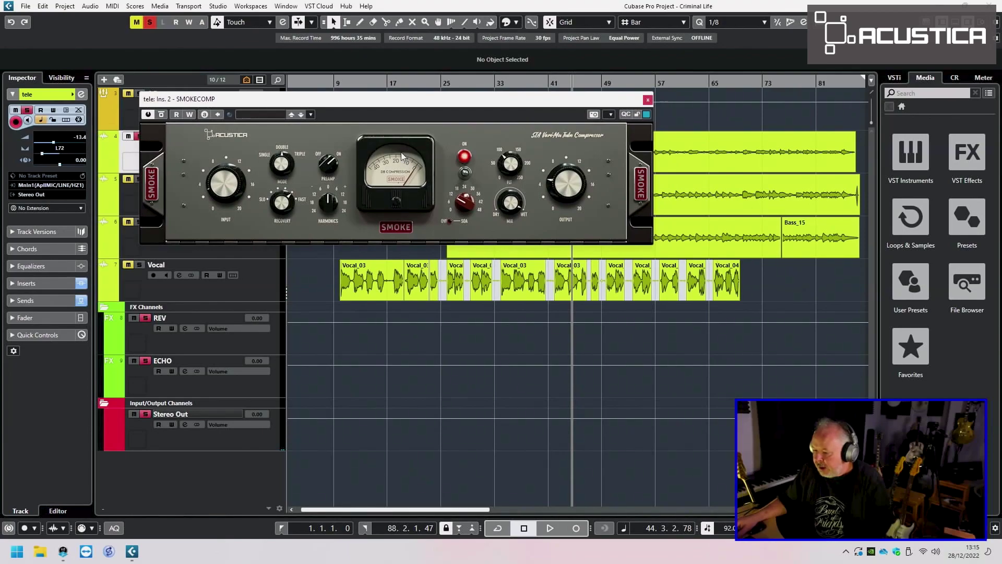
Play the soloed tele track to check its SMOKECOMP compression, close the plug-in, and unsolo the track
key("space")
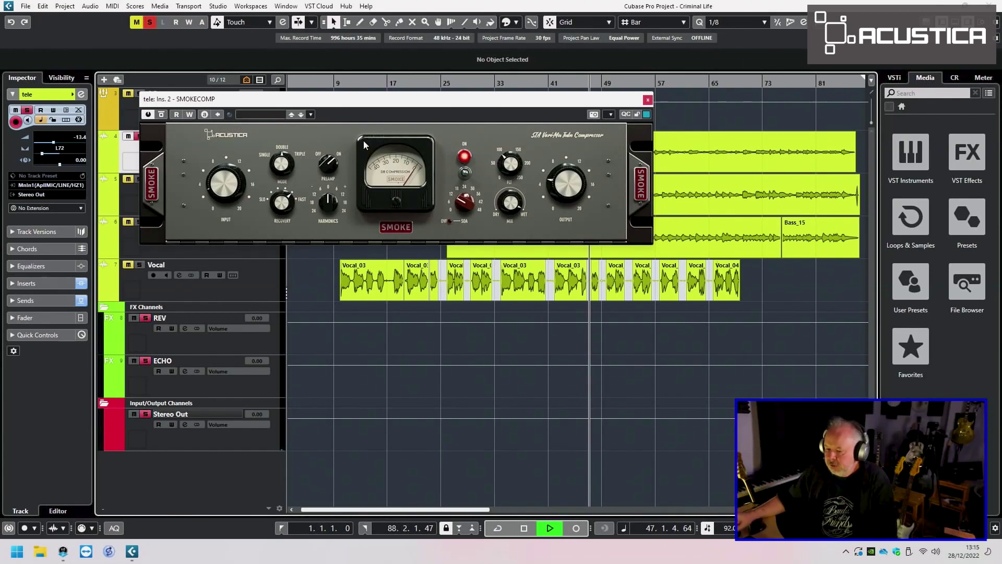
mouse_move(409, 106)
left_mouse_down()
mouse_move(380, 122)
mouse_move(386, 184)
mouse_move(400, 125)
mouse_move(392, 113)
left_mouse_up()
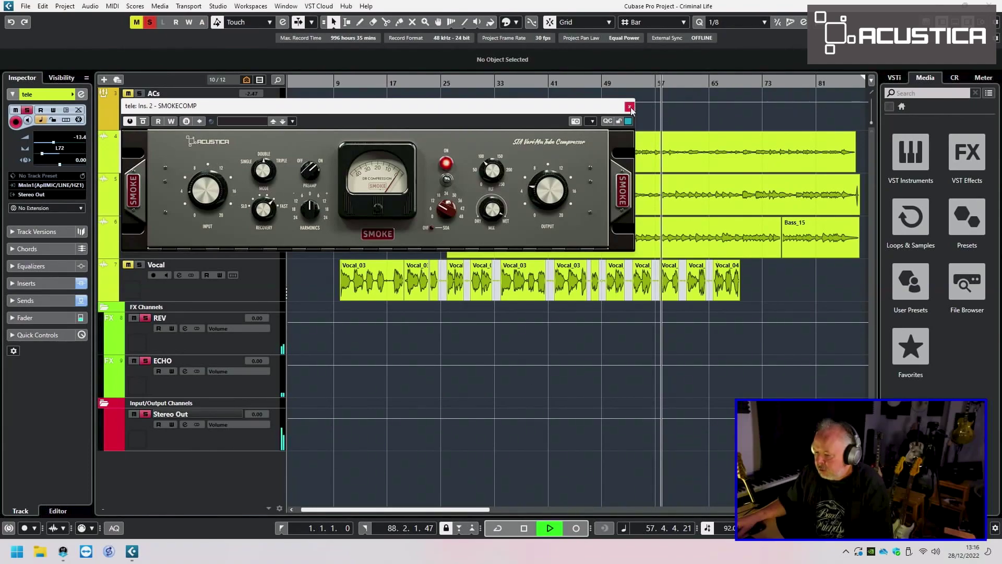
key("space")
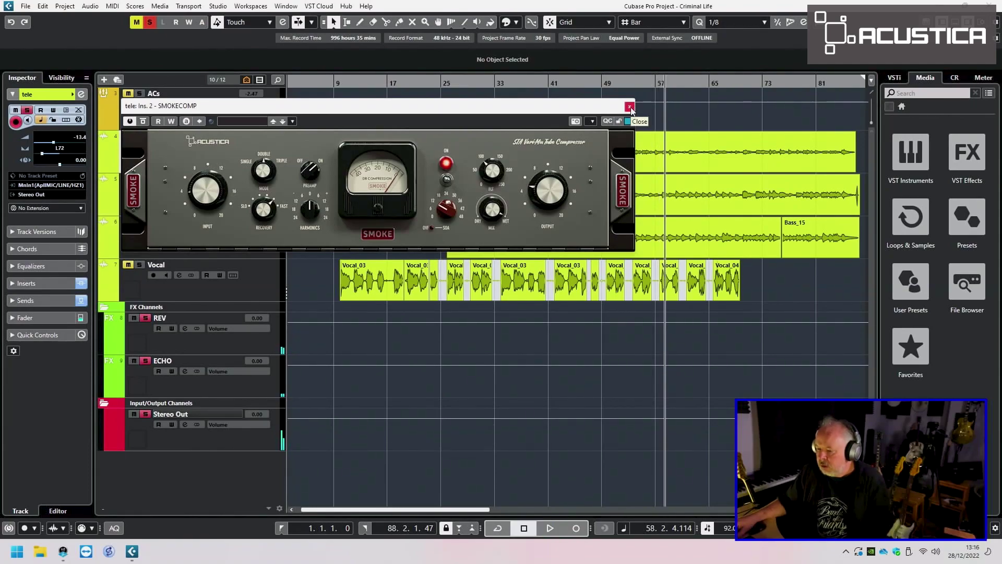
left_click(630, 107)
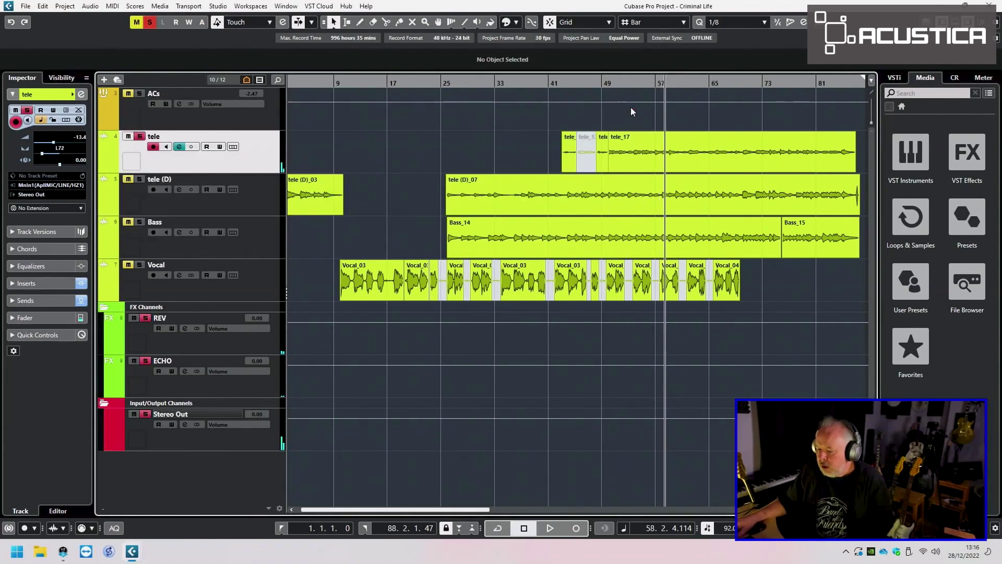
left_click(140, 137)
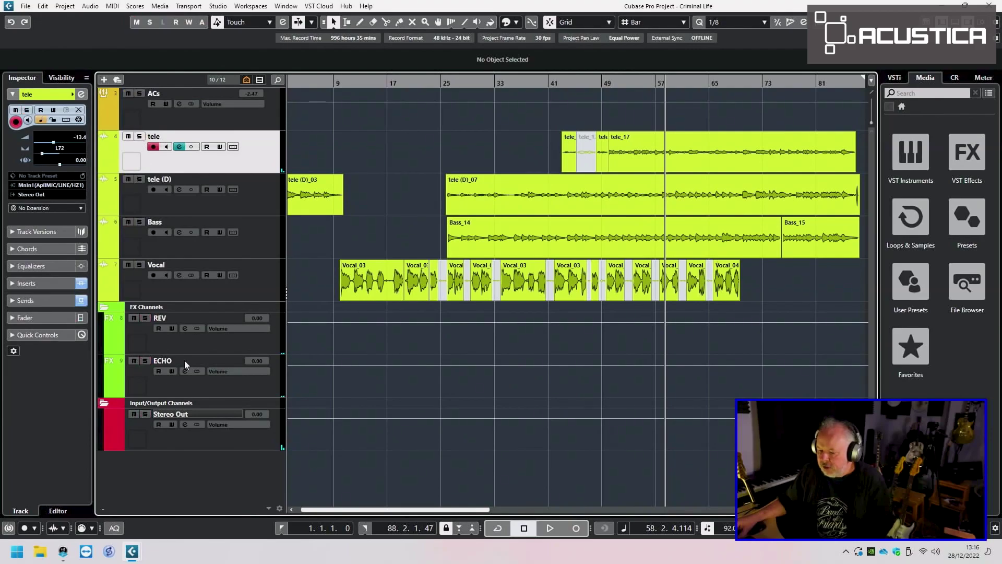
Open the REV channel's SILVER reverb insert, start playback to inspect it, and close the channel settings
left_click(134, 336)
left_click(81, 95)
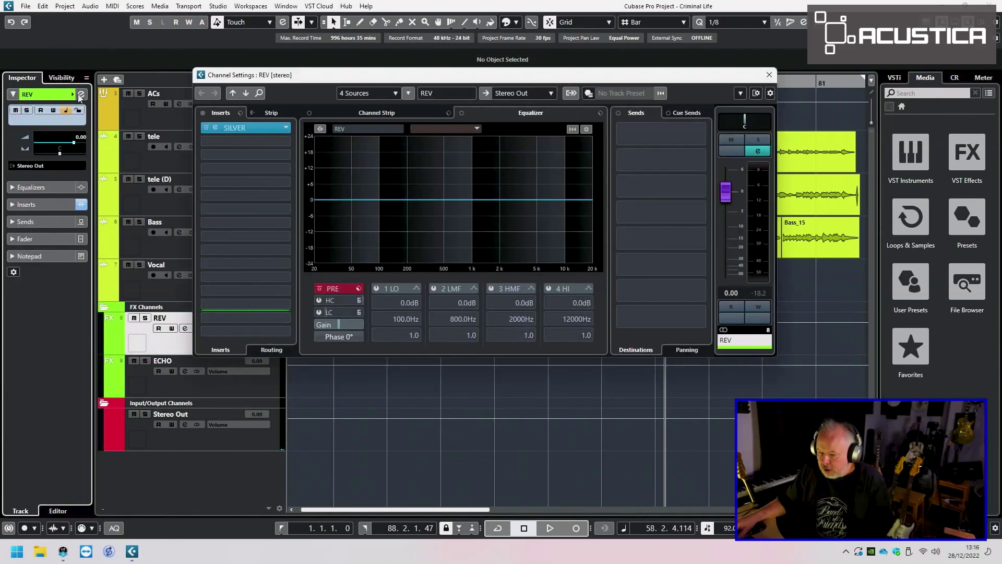
left_click(259, 129)
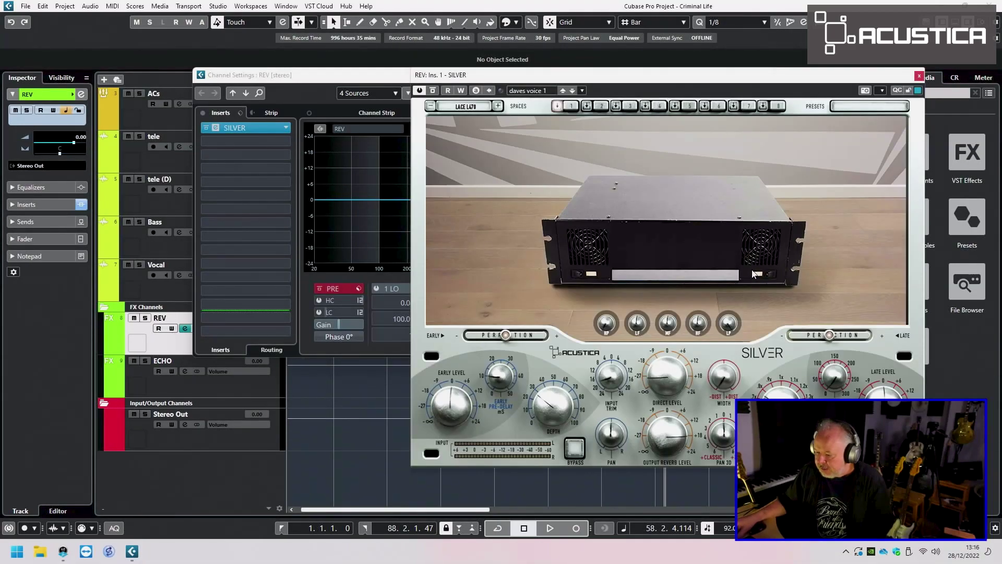
left_click_drag(693, 73, 384, 22)
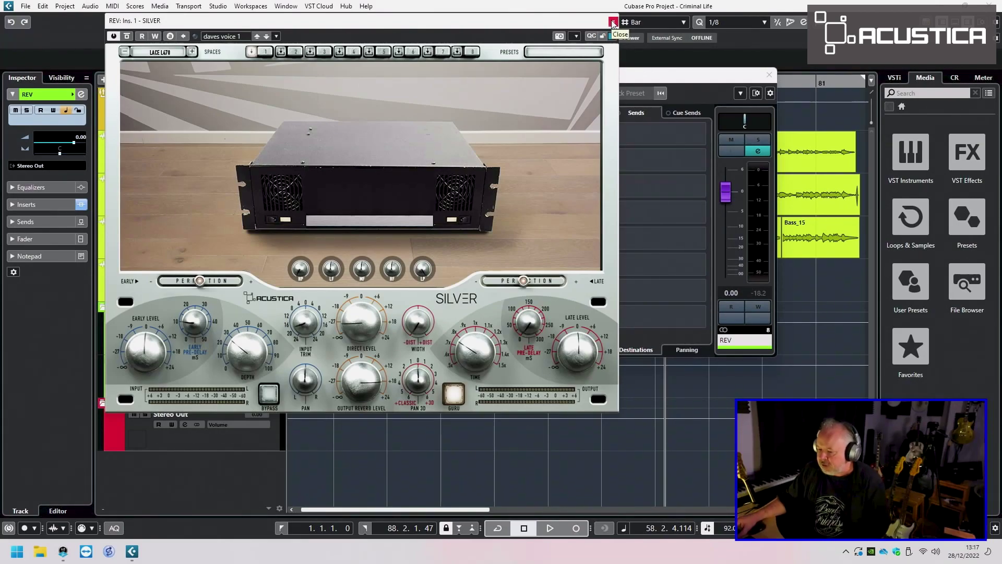
key("space")
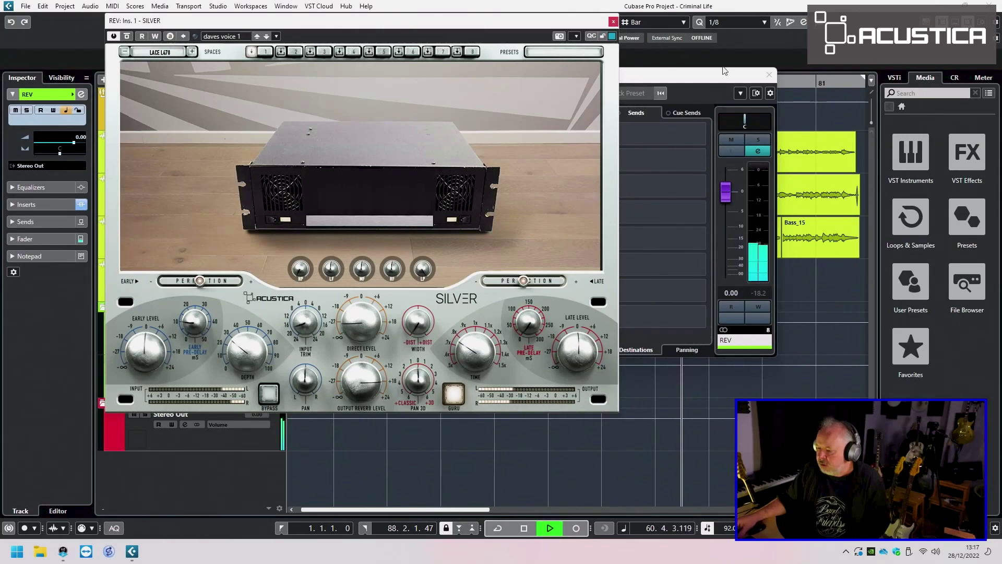
left_click(770, 79)
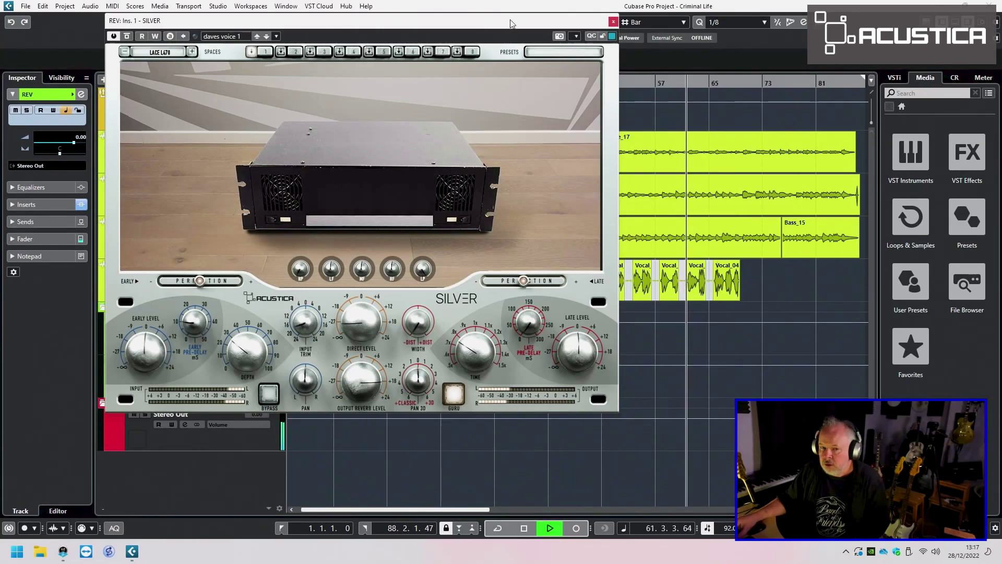
Stop and restart the full mix while checking the SILVER reverb on REV, and close the plug-in
left_click_drag(511, 23, 522, 19)
key("space")
key("space")
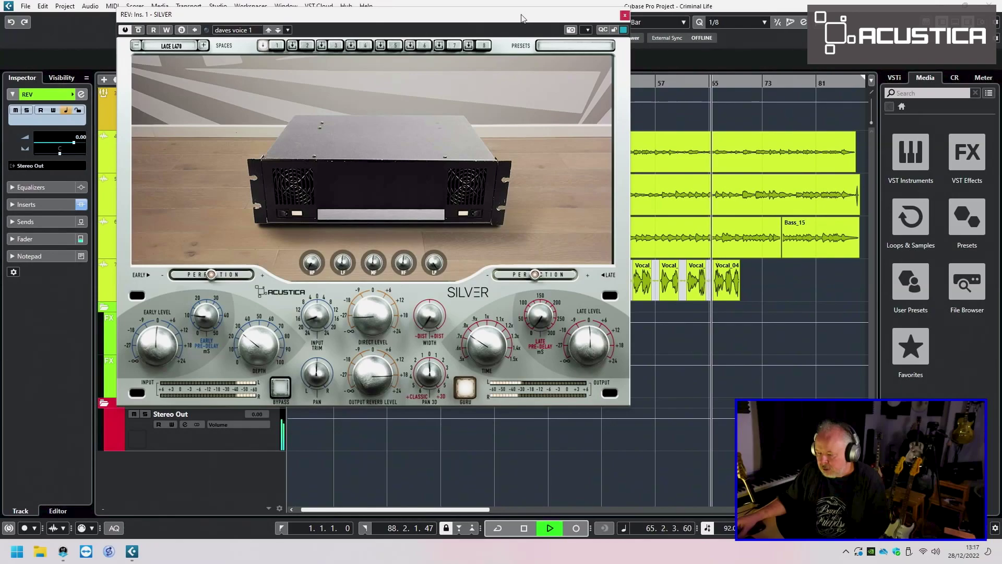
key("space")
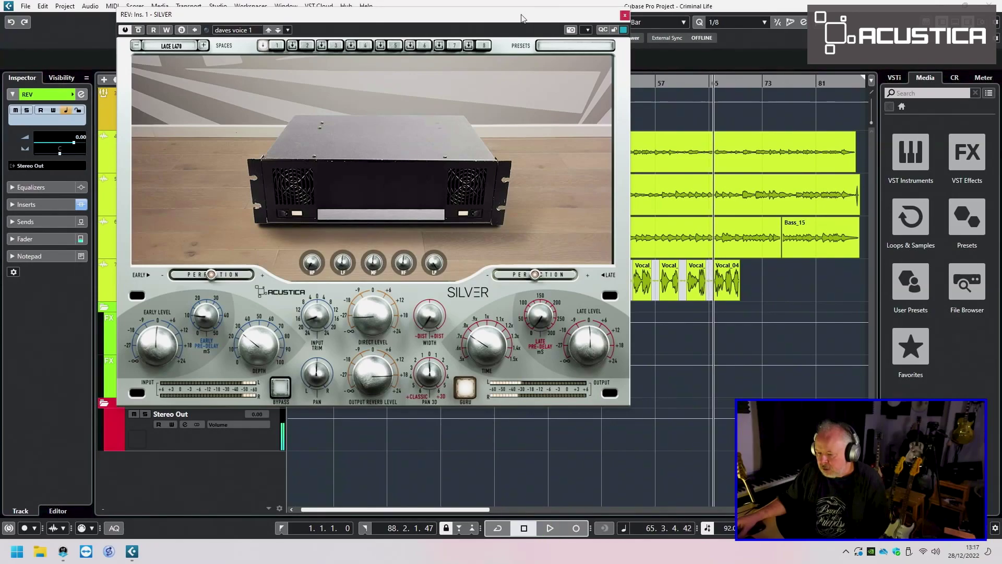
key("space")
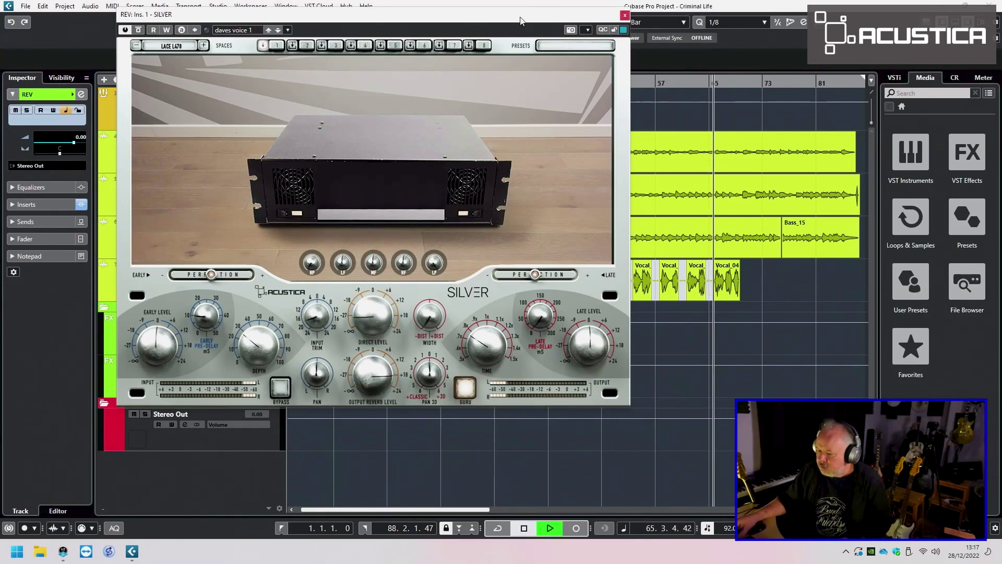
left_click(625, 16)
Check the ECHO channel's settings during playback, close them, and stop the mix
left_click(211, 362)
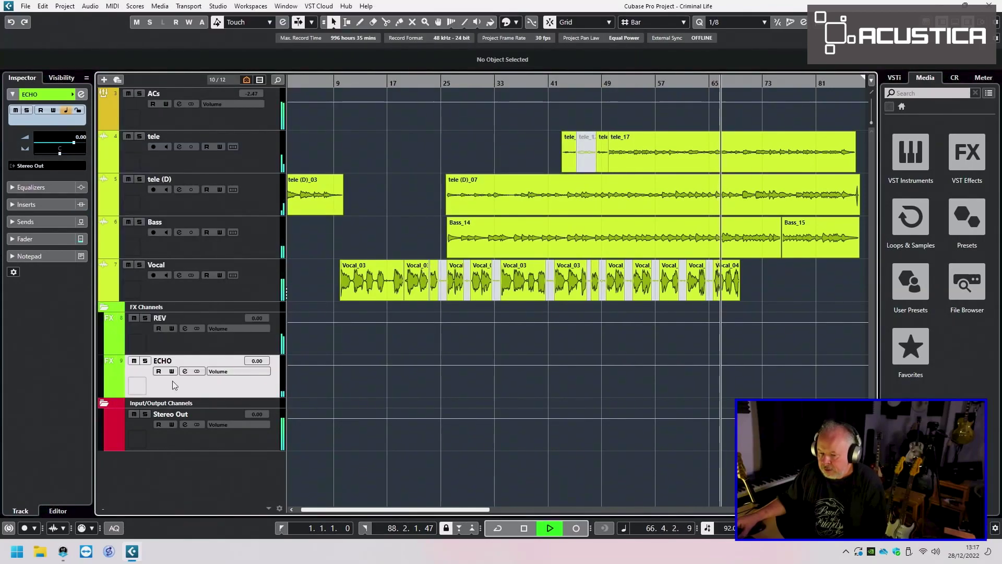
left_click(81, 94)
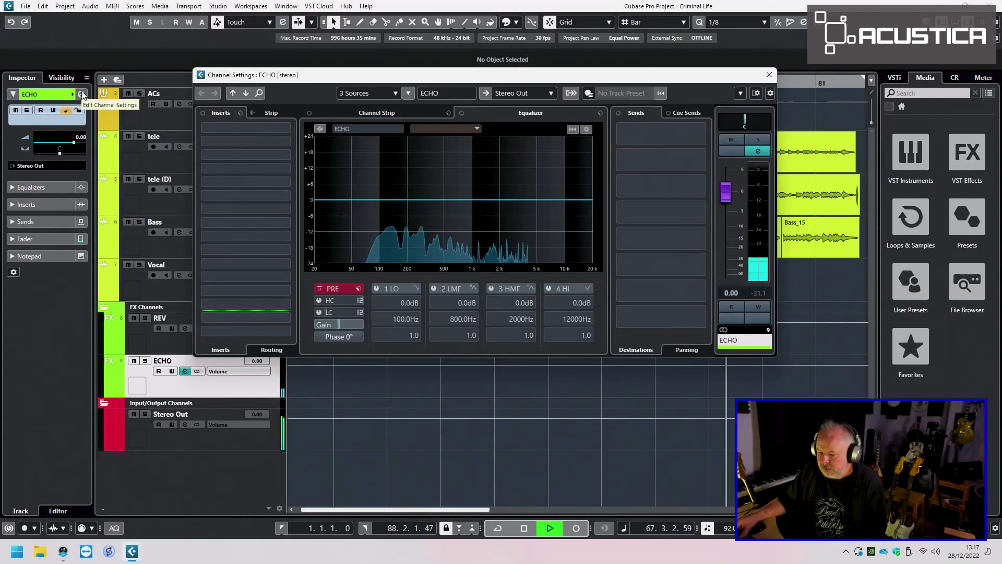
left_click(770, 76)
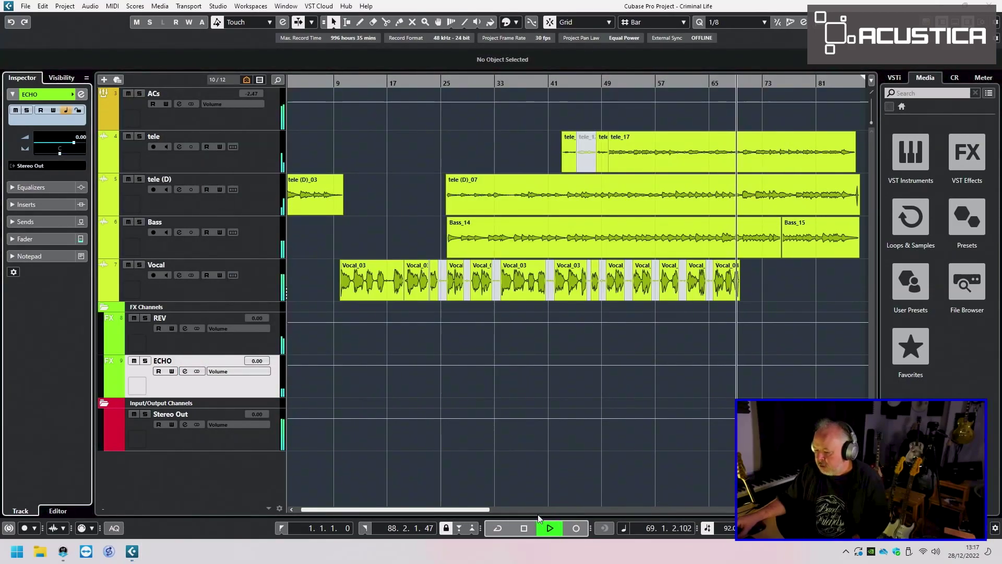
left_click(524, 528)
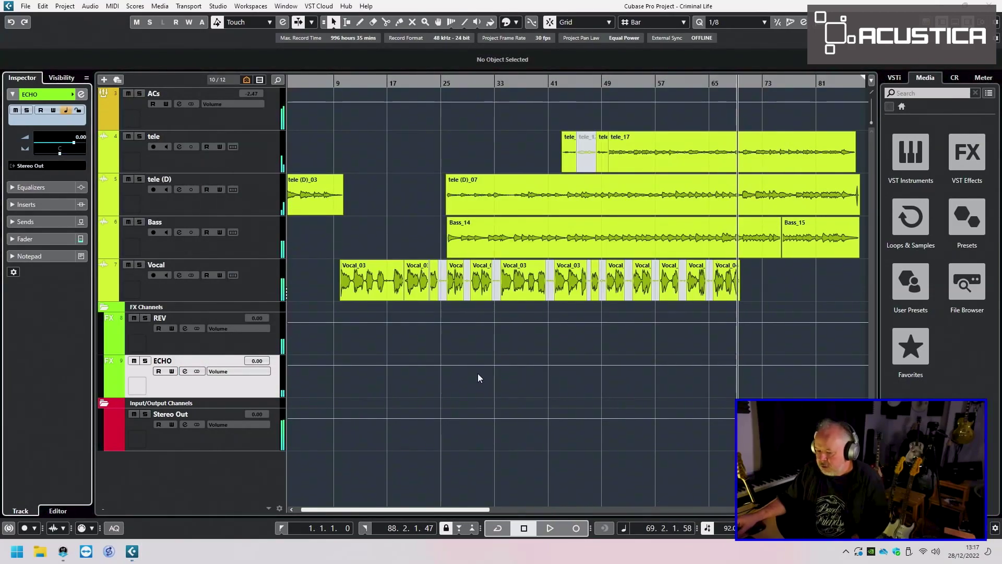
Open the ULTRAMARINE4 insert on Stereo Out, play a short passage to check its compression, stop playback, and close the plug-in
left_click(226, 437)
left_click(80, 94)
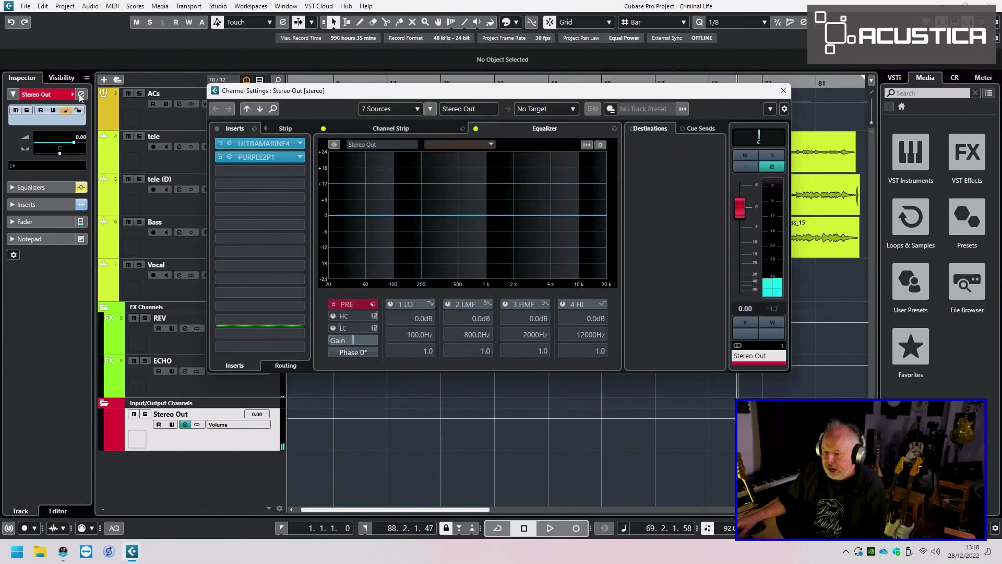
left_click(281, 148)
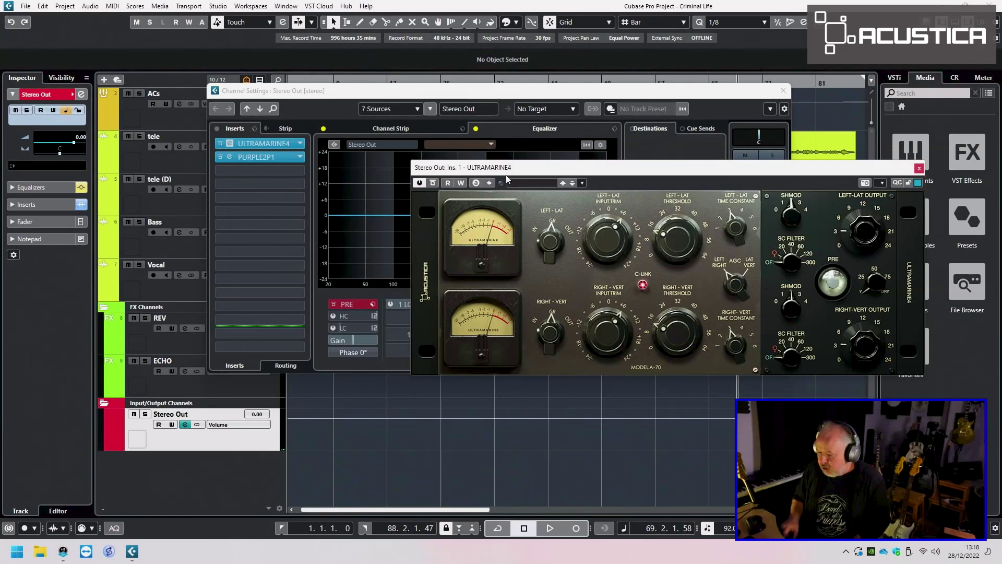
key("space")
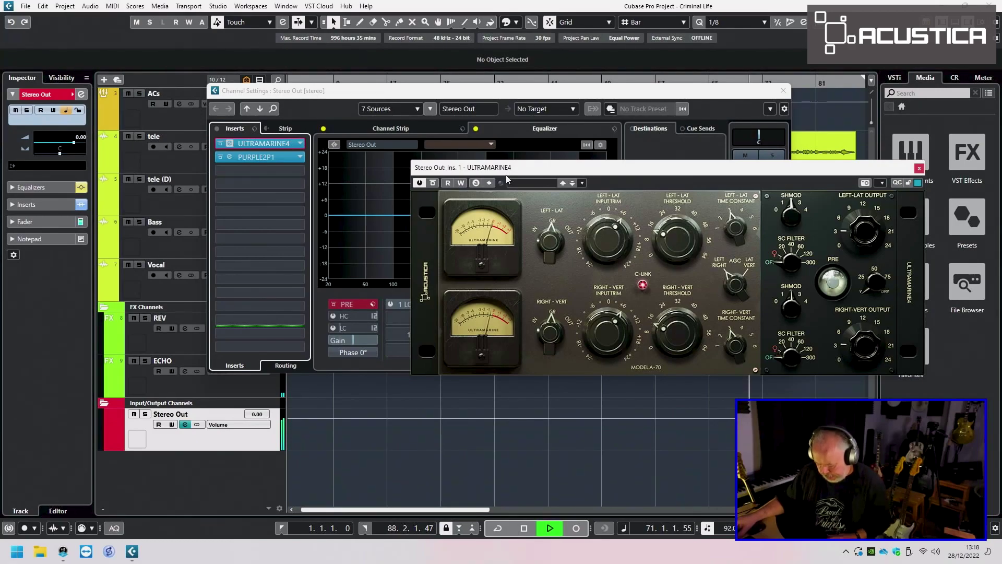
key("space")
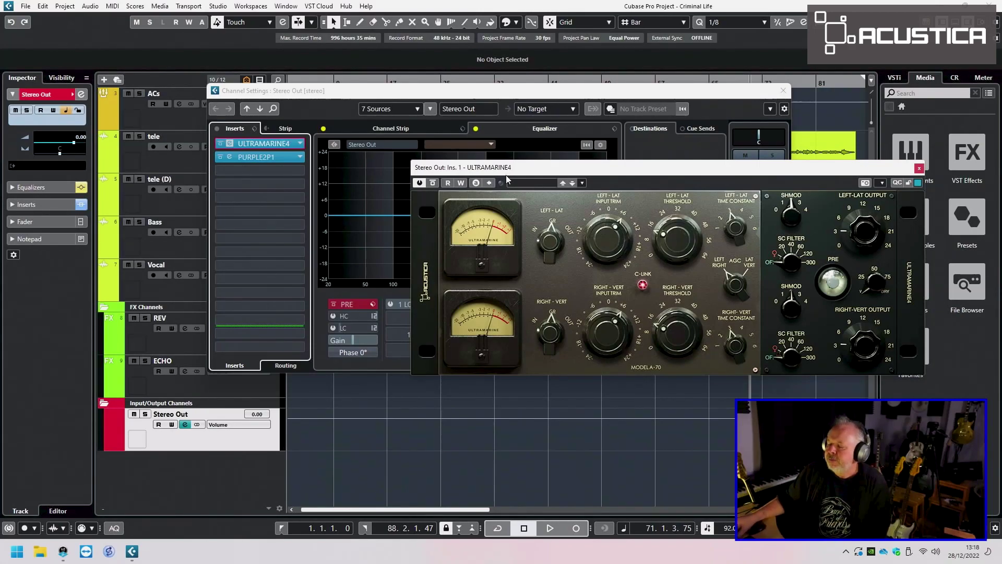
left_click_drag(517, 171, 445, 141)
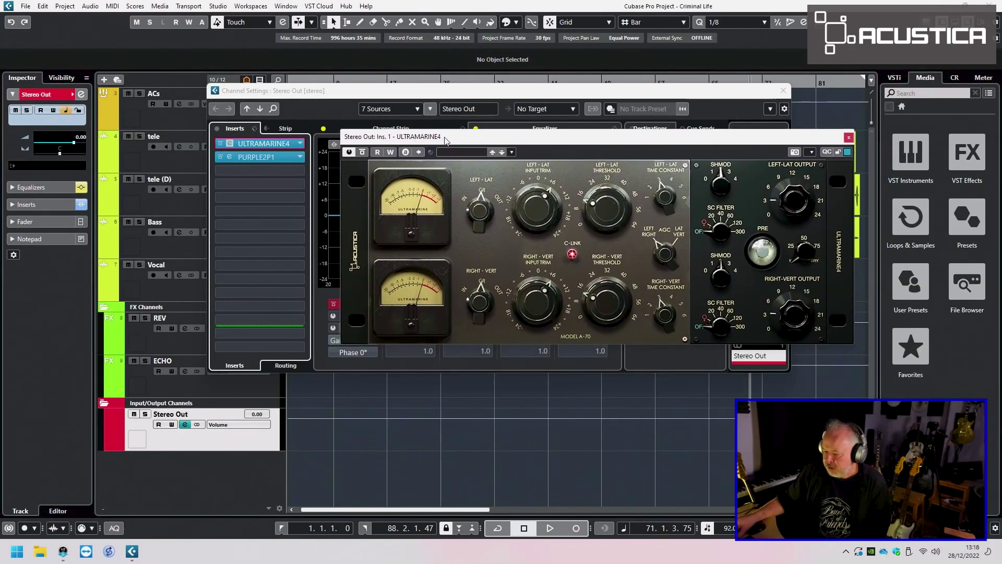
left_click(849, 138)
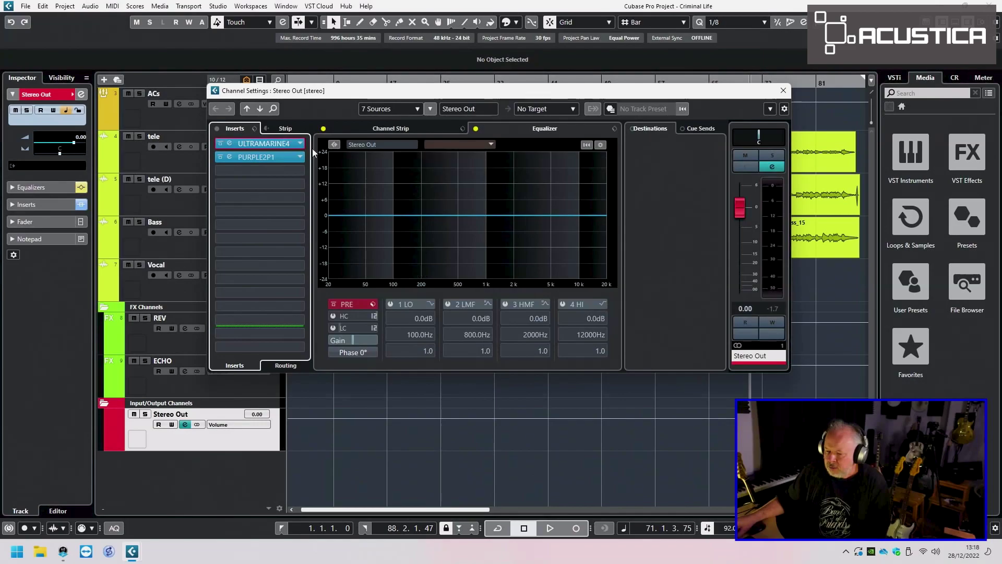
Set the low frequency to 60 CPS in Stereo Out's PURPLE2P1 equalizer, and close the plug-in and channel settings
left_click(274, 157)
left_click_drag(373, 171, 366, 143)
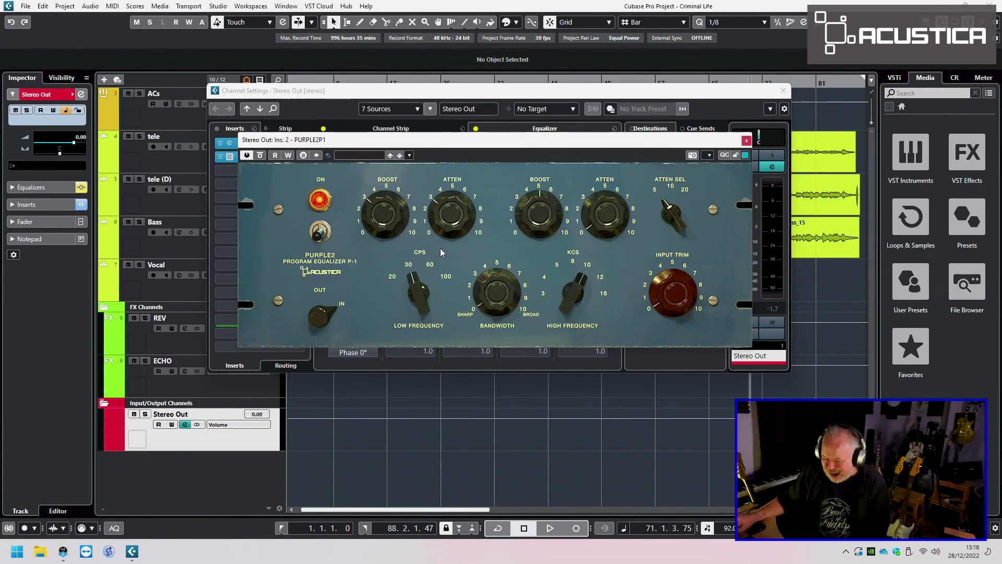
left_click_drag(421, 295, 402, 240)
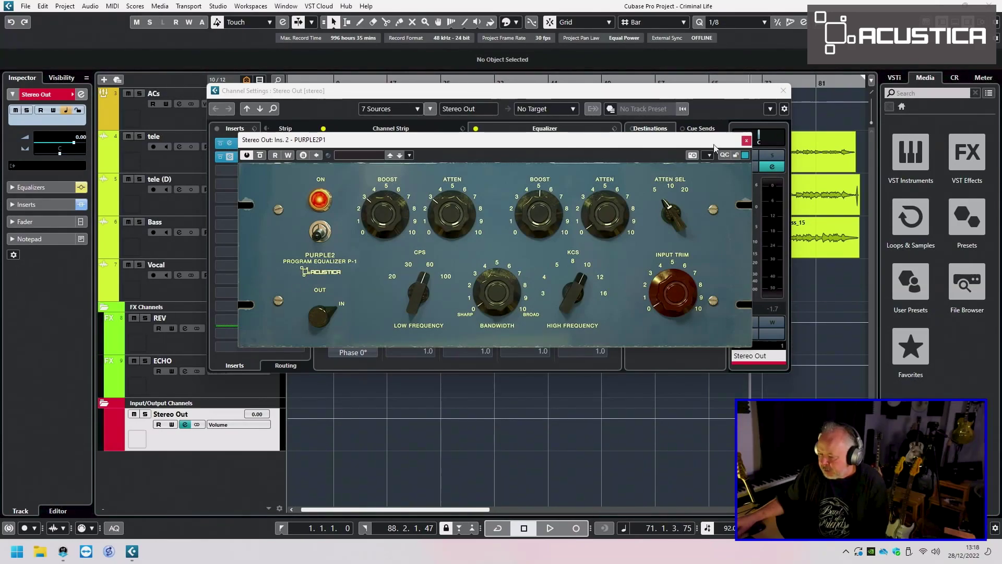
left_click(747, 141)
left_click(783, 90)
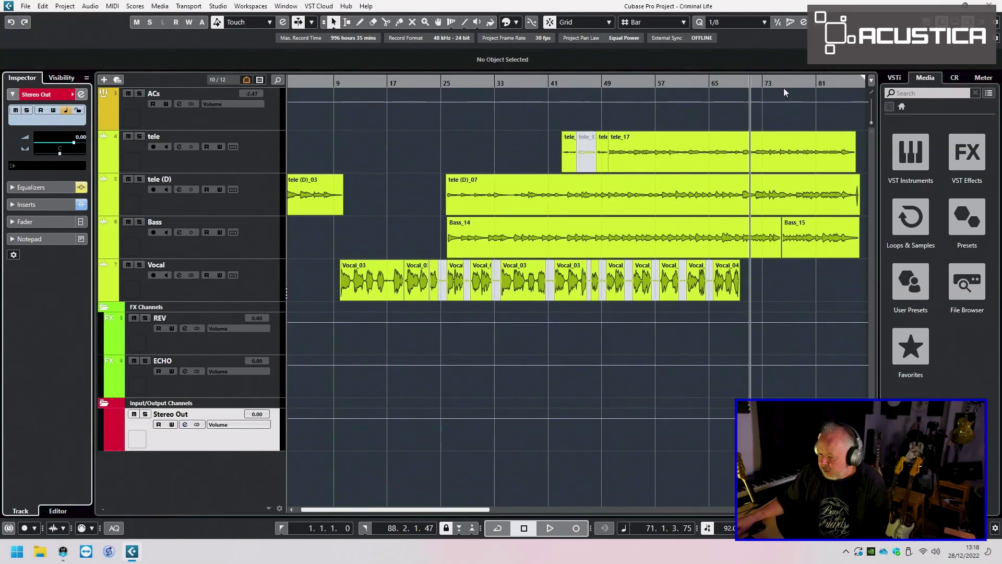
Play the full mix from the beginning of the song
key("shift+f")
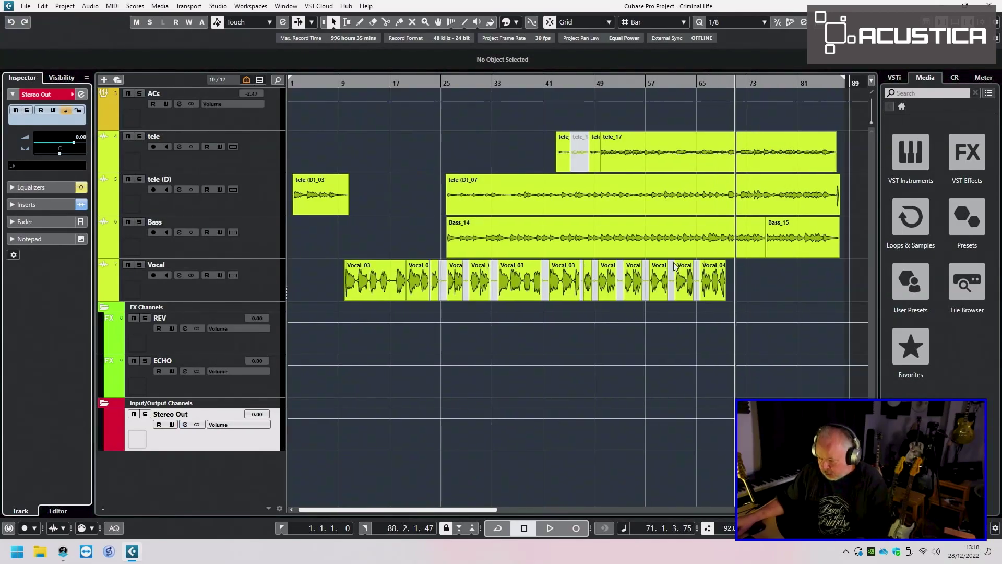
key("Home")
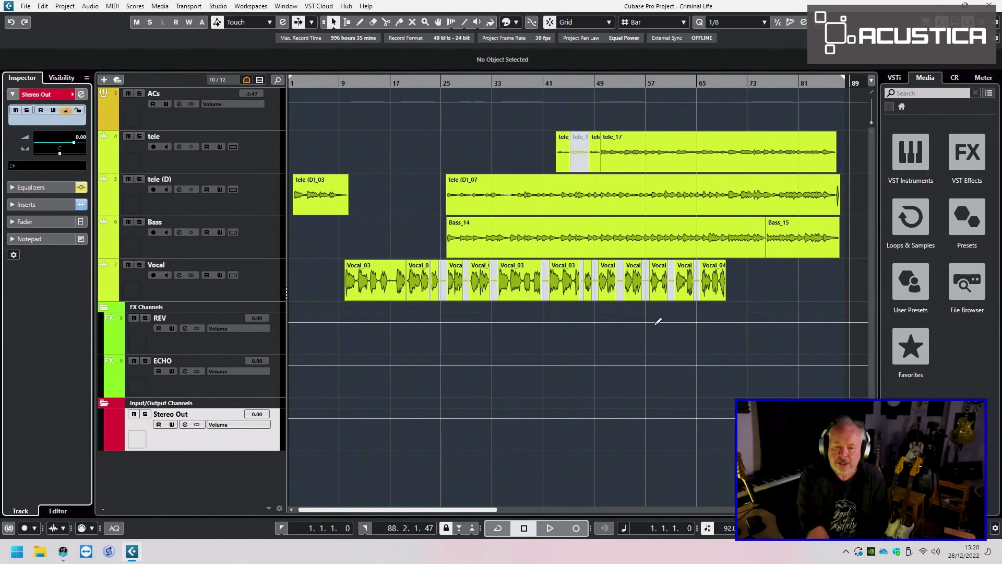
key("space")
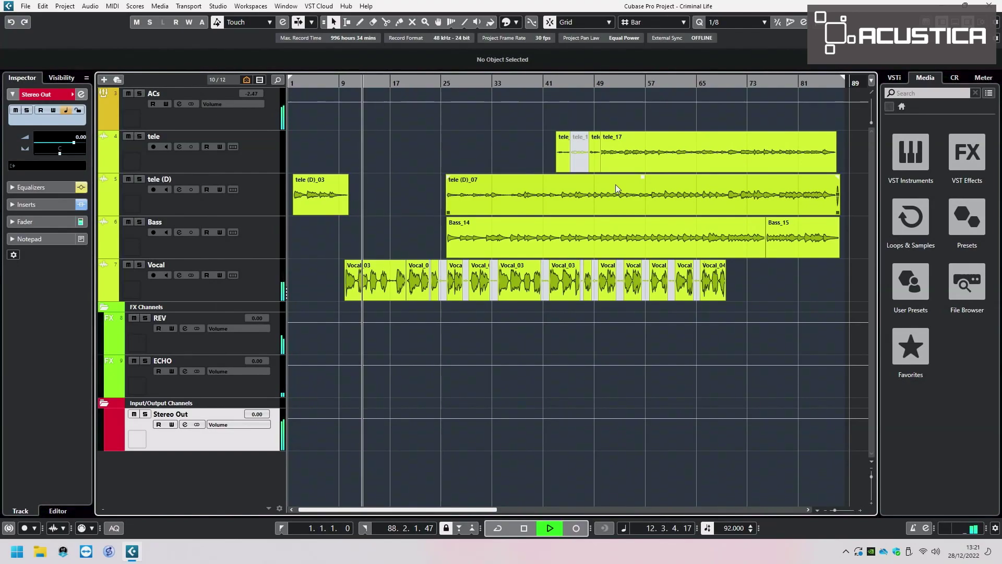
Show both hidden Acoustic tracks and collapse the FX Channels and Input/Output Channels folders
left_click(57, 77)
left_click(14, 98)
left_click(14, 107)
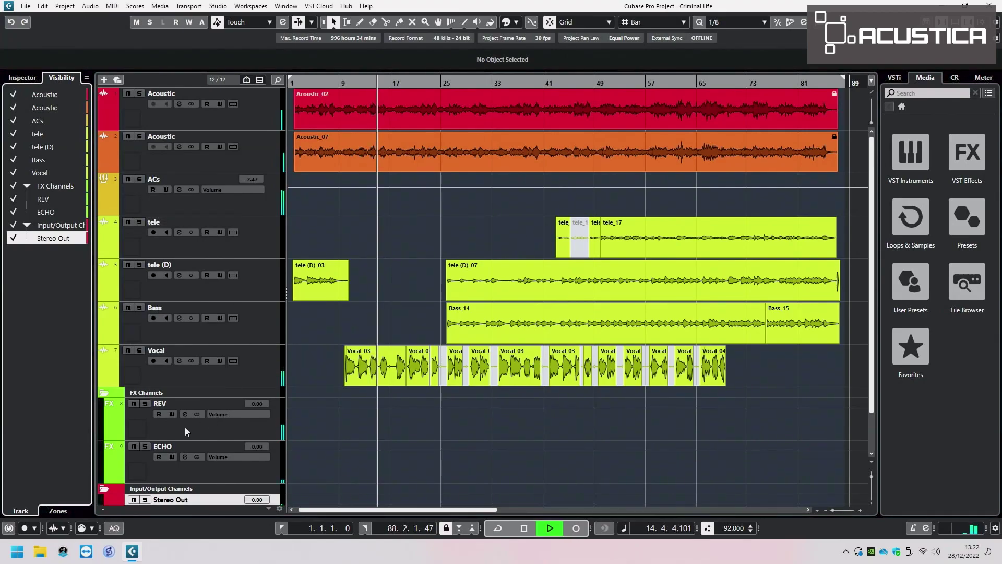
left_click(104, 393)
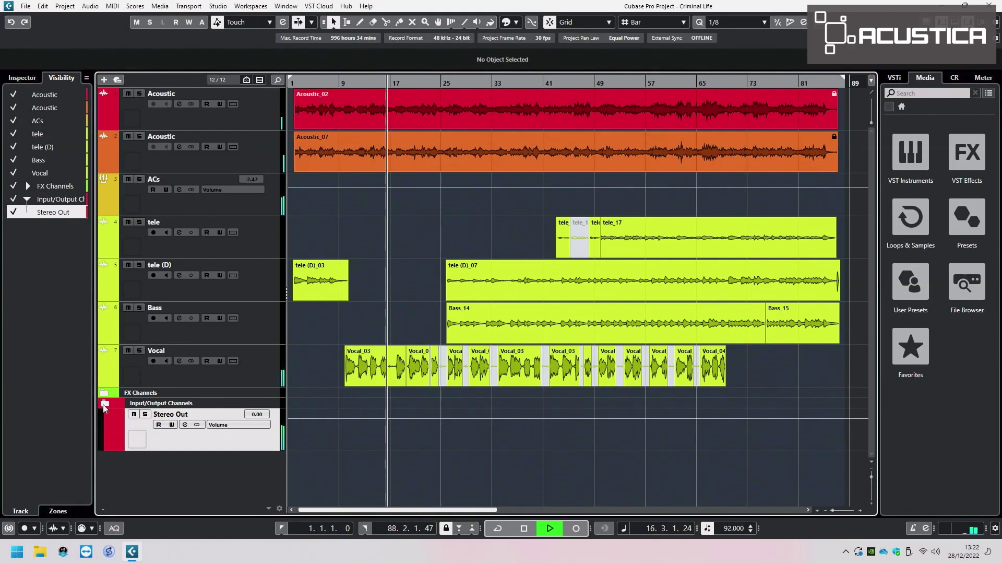
left_click(104, 403)
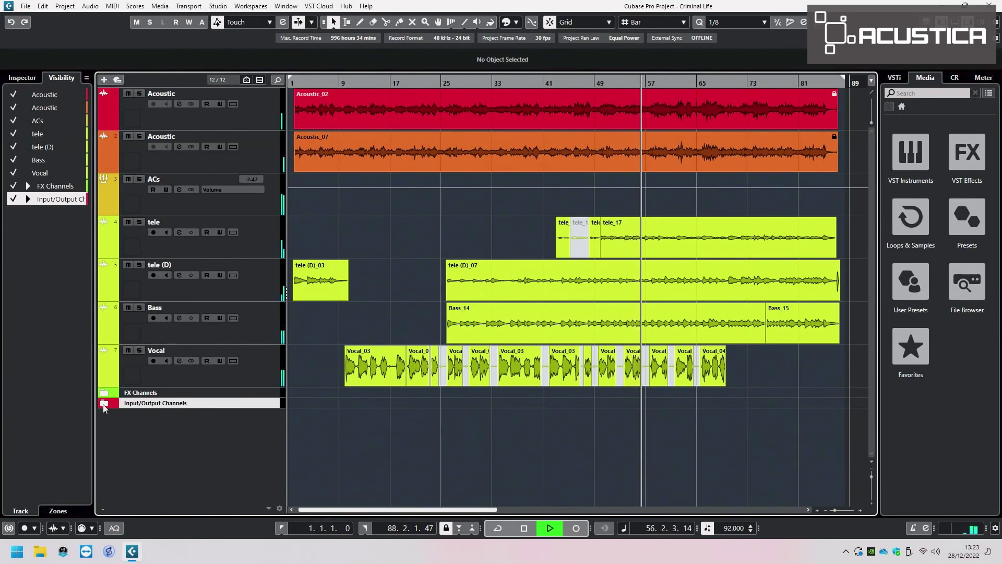
Inspect the SAND2EQ4 insert on the Vocal track during playback, and close the plug-in and channel settings
left_click(236, 374)
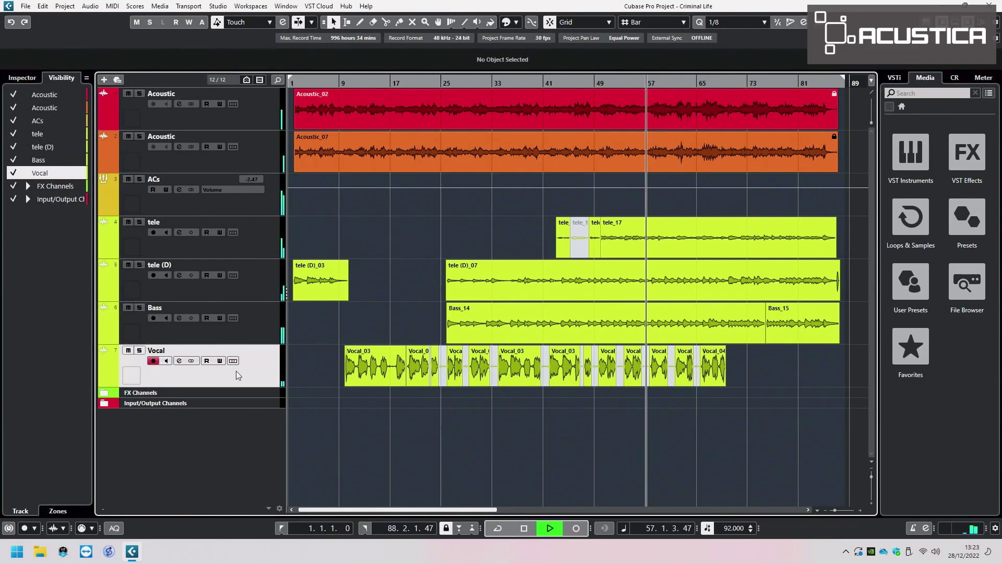
left_click(25, 80)
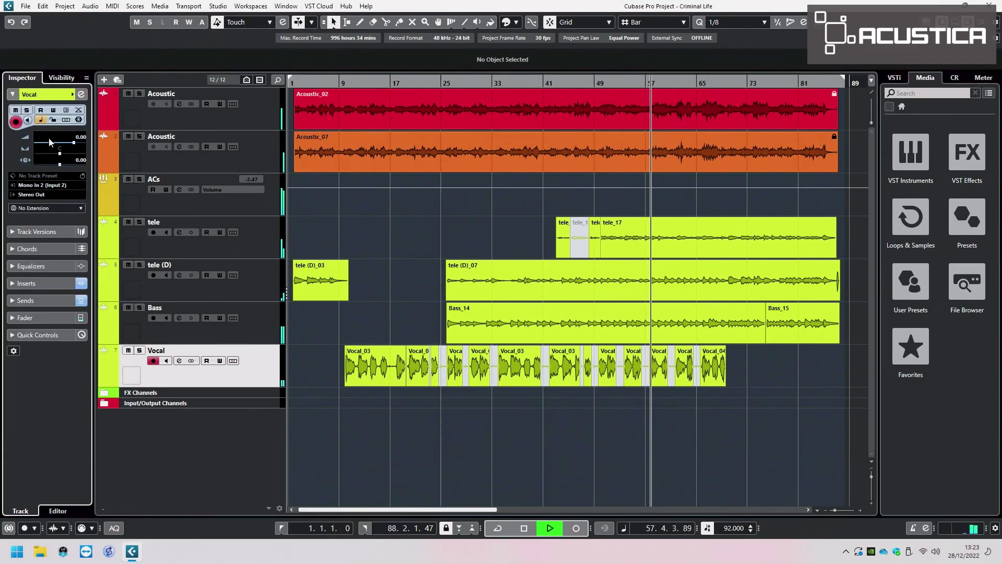
left_click(81, 95)
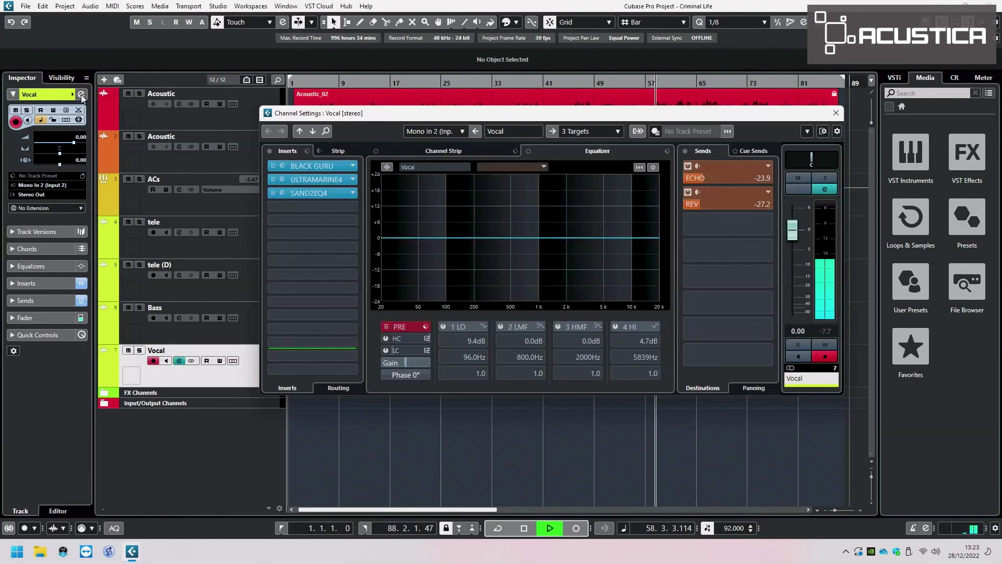
left_click(312, 193)
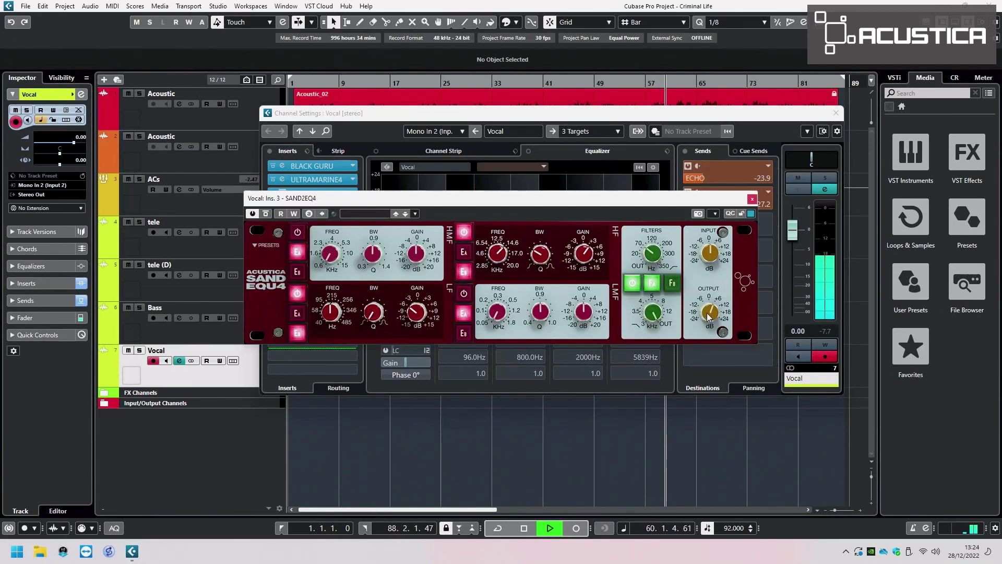
left_click(752, 200)
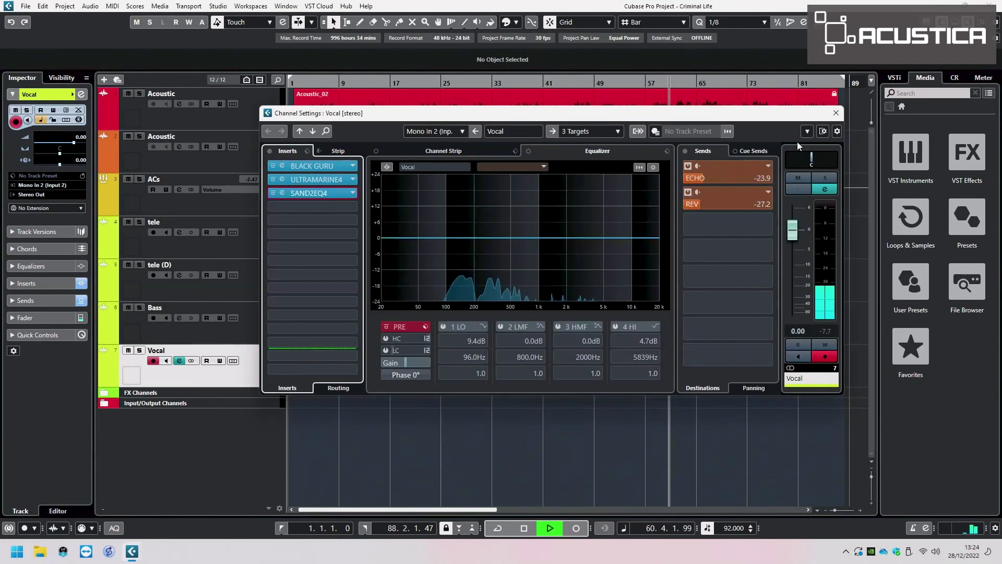
left_click(836, 113)
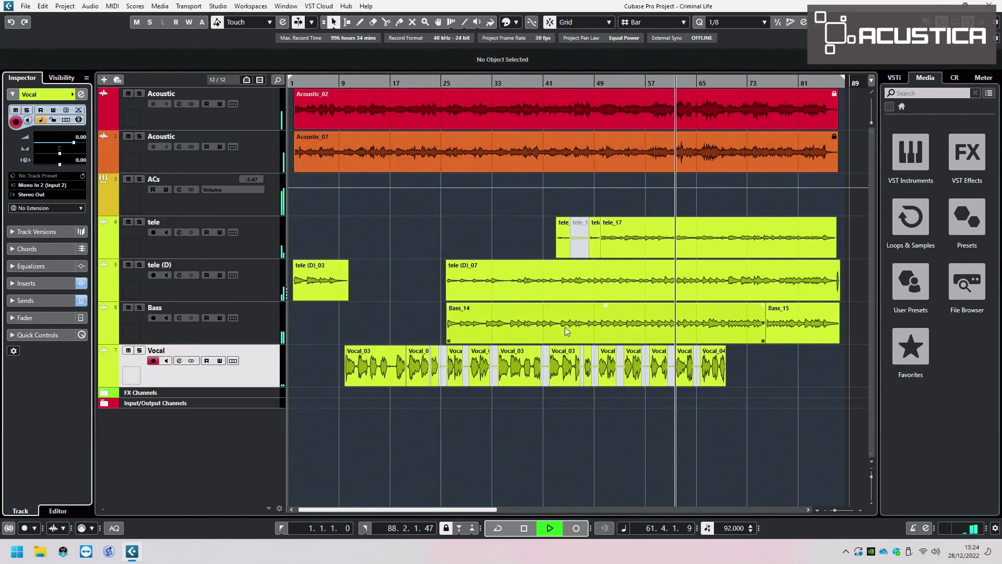